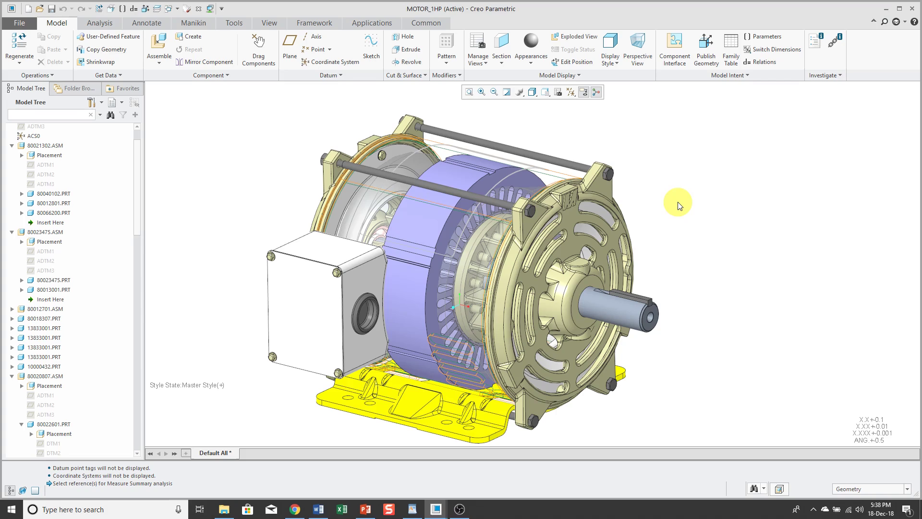
Step: Add the Measure command group from the Design Assembly analysis commands to the Quick Access Toolbar
{"action": "left_click", "coordinate": [99, 24]}
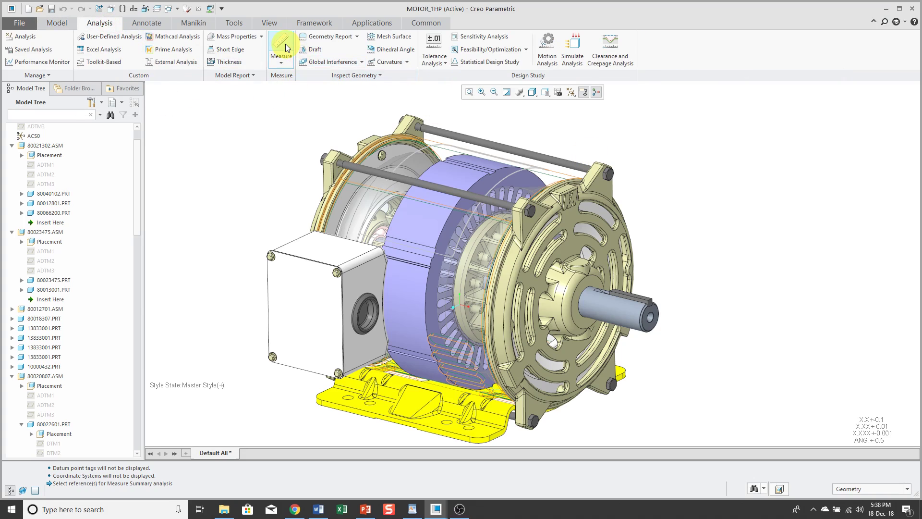
{"action": "left_click", "coordinate": [221, 9]}
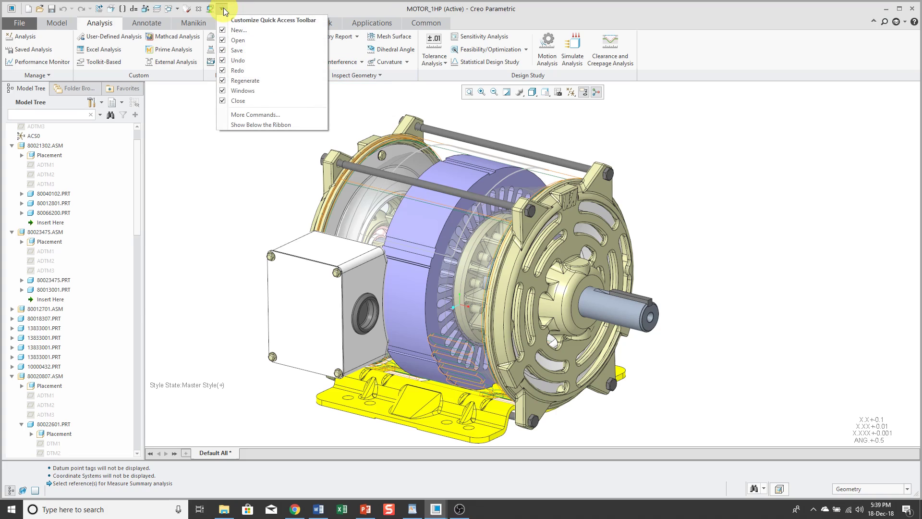
{"action": "left_click", "coordinate": [244, 115]}
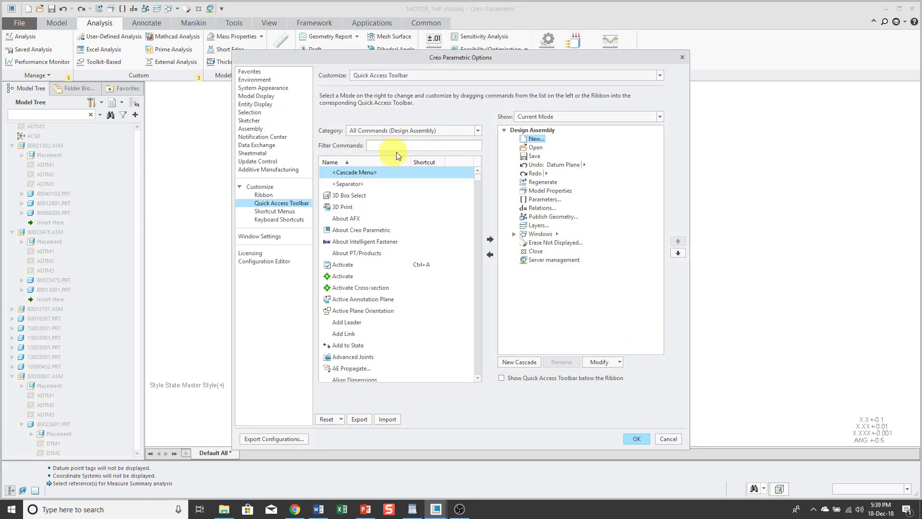
{"action": "left_click", "coordinate": [423, 131]}
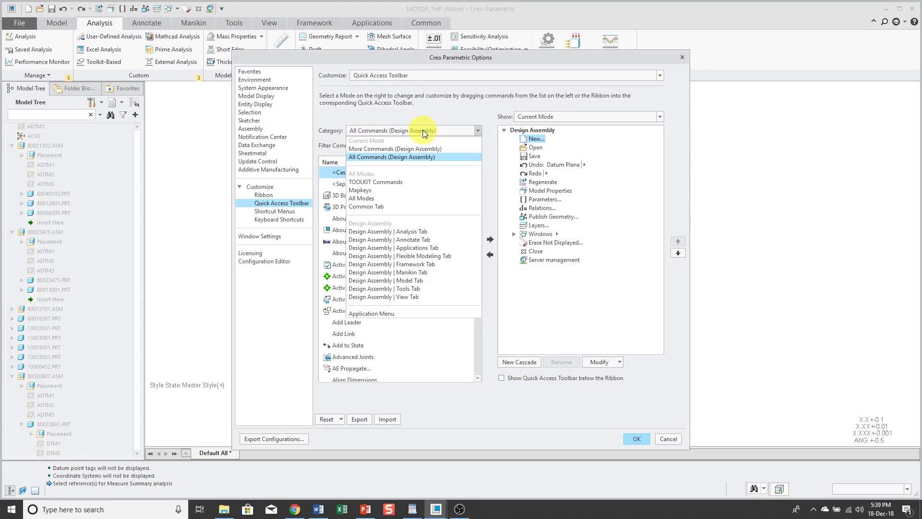
{"action": "left_click", "coordinate": [424, 232]}
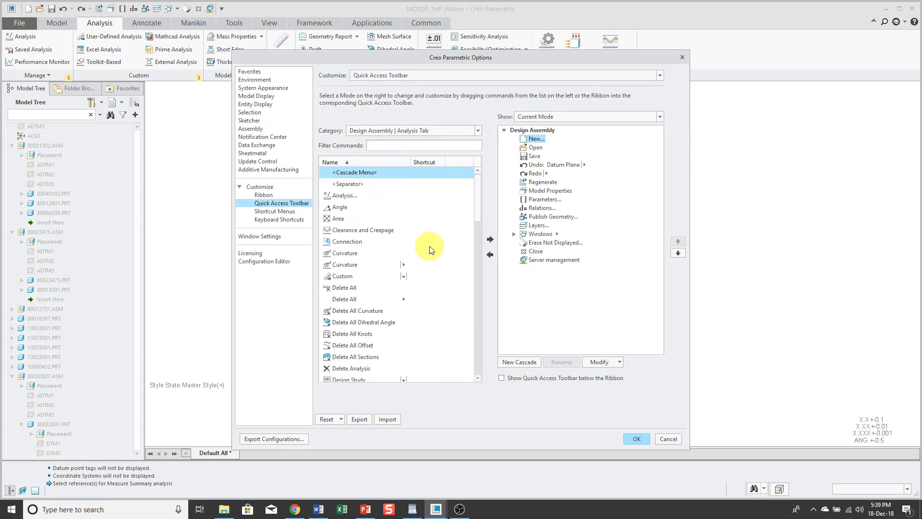
{"action": "scroll", "coordinate": [429, 246], "scroll_direction": "down", "scroll_amount": 8}
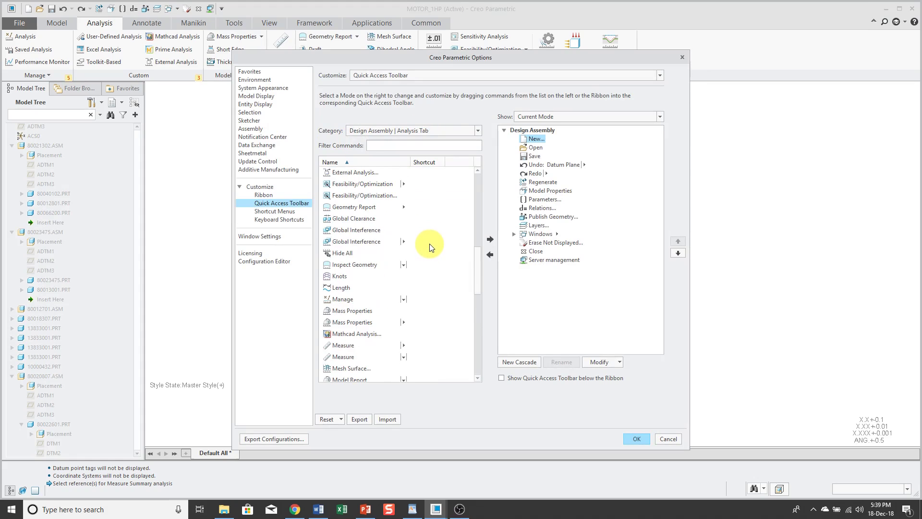
{"action": "scroll", "coordinate": [429, 245], "scroll_direction": "down", "scroll_amount": 1}
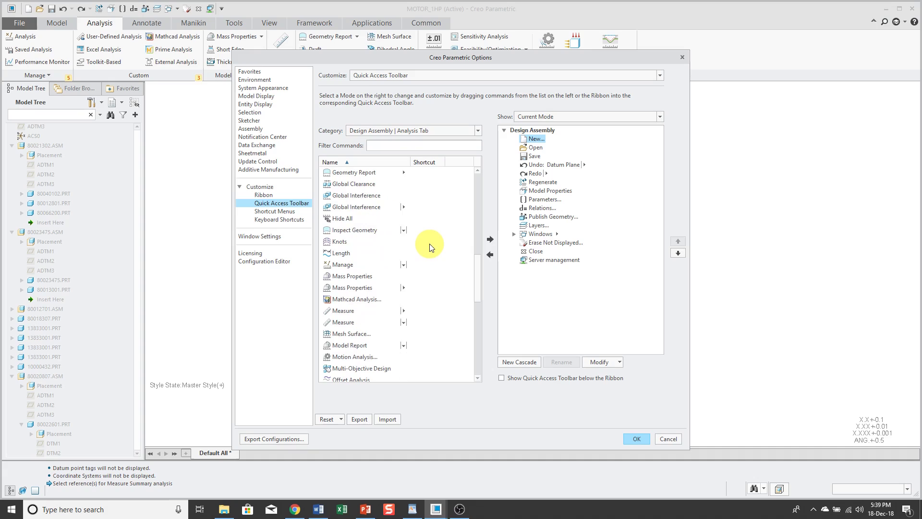
{"action": "left_click", "coordinate": [353, 312]}
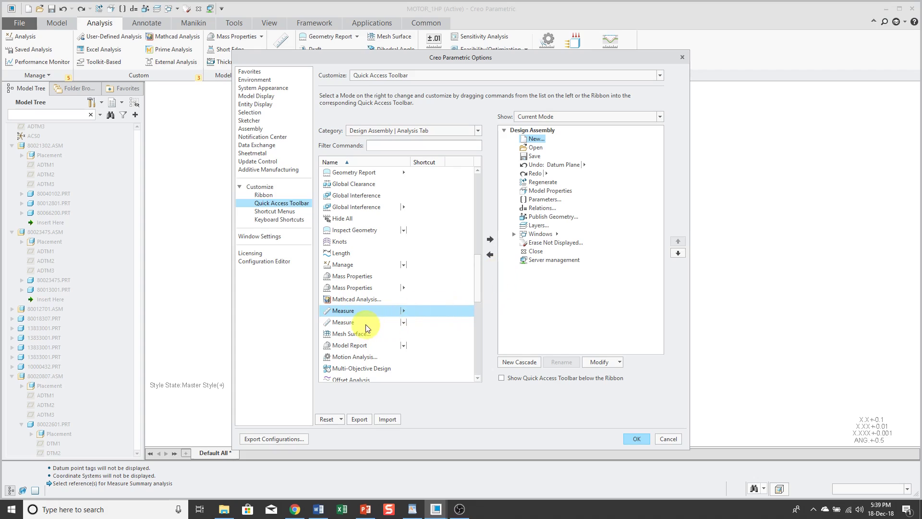
{"action": "left_click", "coordinate": [406, 322]}
{"action": "left_click", "coordinate": [491, 241]}
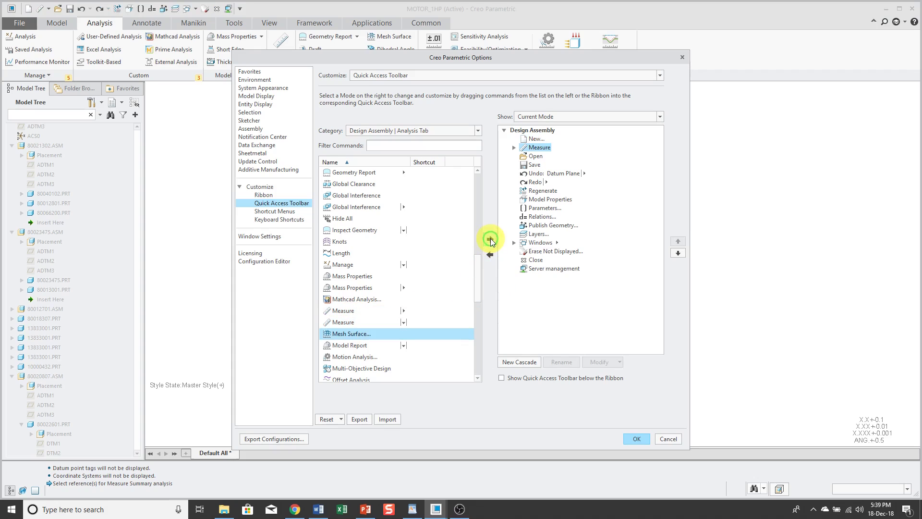
Step: Reorder the Quick Access Toolbar so Measure sits between Layers and Windows, and accept the customization
{"action": "left_click", "coordinate": [677, 254]}
{"action": "left_click", "coordinate": [677, 254]}
{"action": "left_click", "coordinate": [677, 254]}
{"action": "left_click", "coordinate": [677, 254]}
{"action": "left_click", "coordinate": [677, 254]}
{"action": "left_click", "coordinate": [677, 254]}
{"action": "left_click", "coordinate": [677, 254]}
{"action": "left_click", "coordinate": [676, 255]}
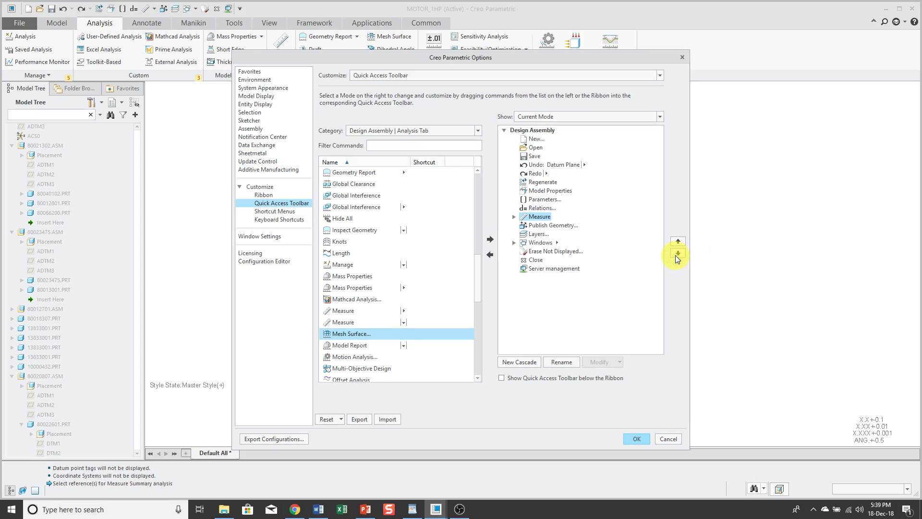
{"action": "left_click", "coordinate": [677, 254]}
{"action": "left_click", "coordinate": [677, 254]}
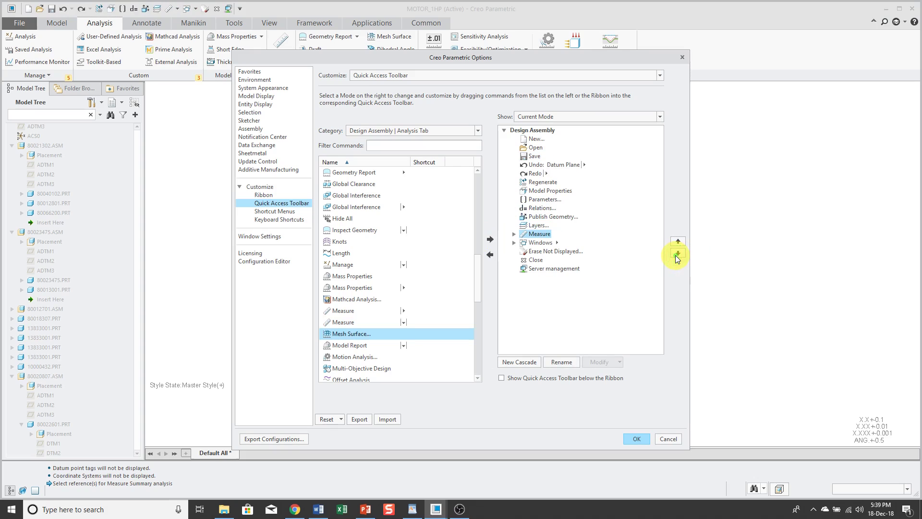
{"action": "left_click", "coordinate": [636, 438]}
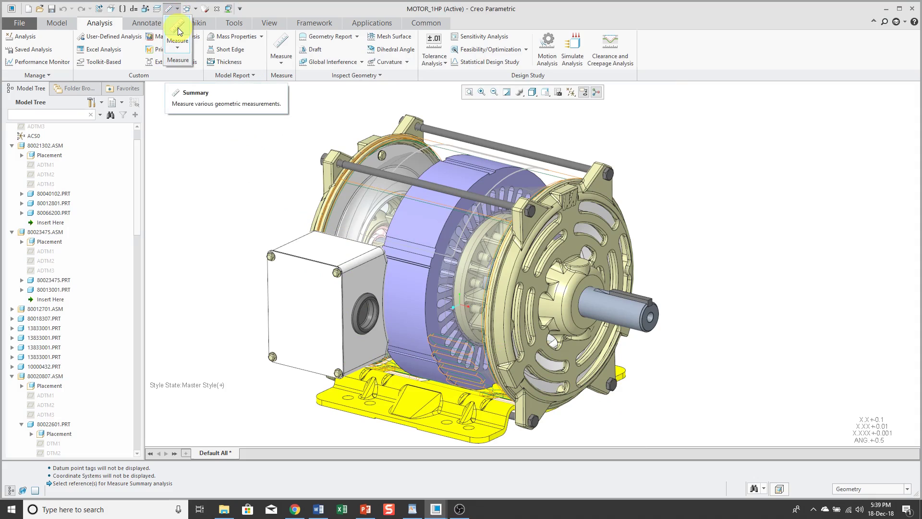
Step: Launch the Measure summary tool from the Quick Access Toolbar, reposition its compact dialog, and close it
{"action": "left_click", "coordinate": [178, 32]}
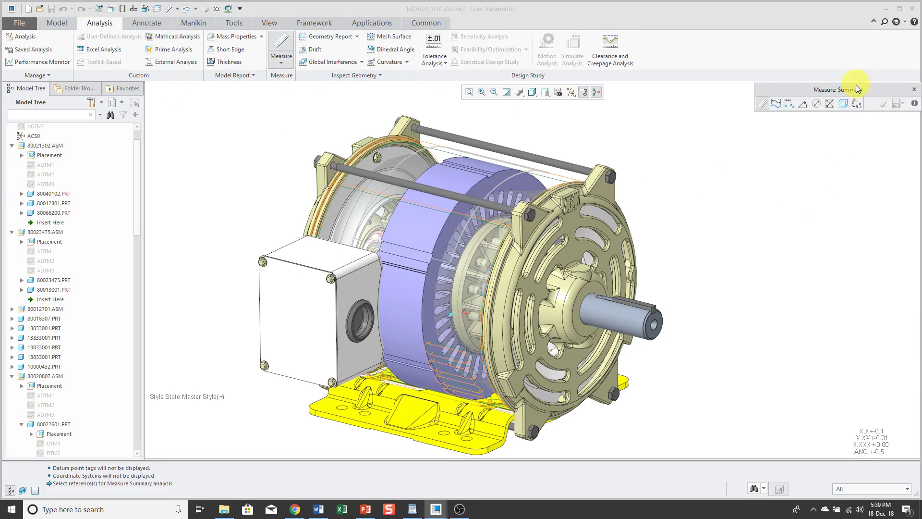
{"action": "left_click_drag", "start_coordinate": [859, 90], "coordinate": [818, 107]}
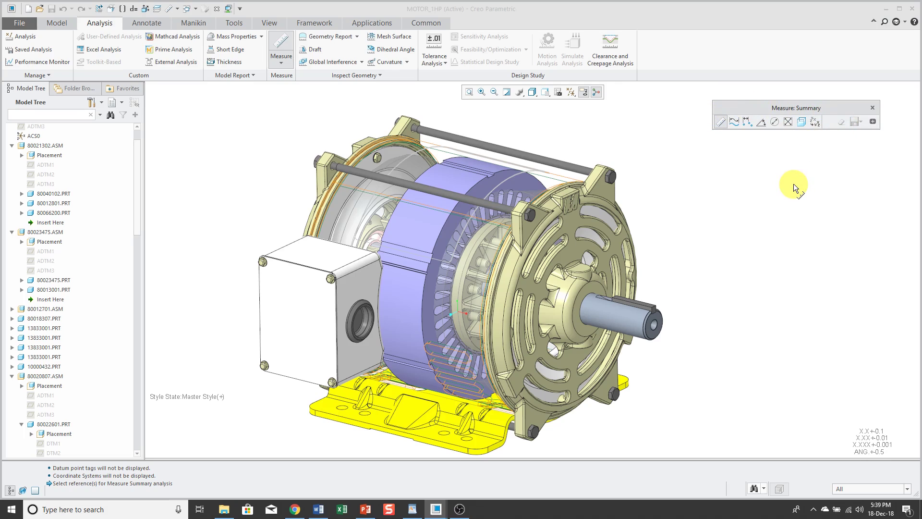
{"action": "left_click", "coordinate": [872, 108]}
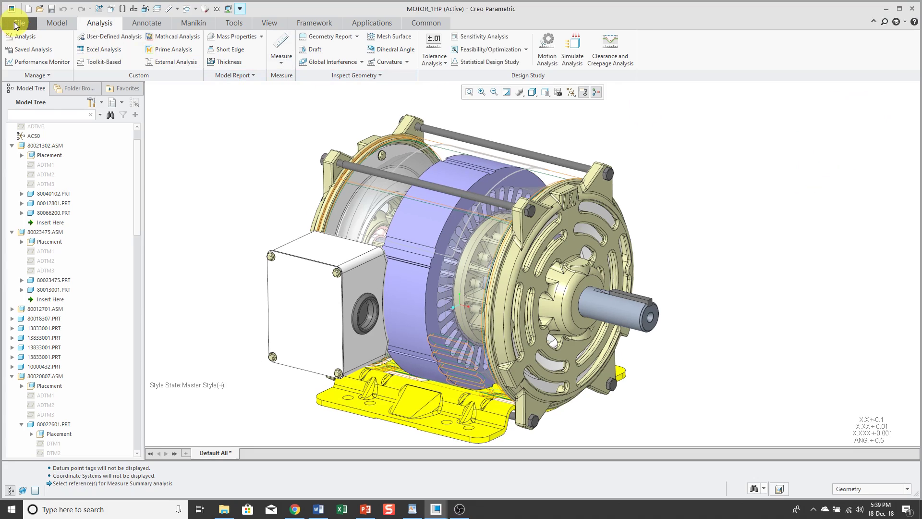
Step: Set the configuration option measure_dialog_expand to yes for the current session without saving it to a configuration file
{"action": "left_click", "coordinate": [19, 22]}
{"action": "left_click", "coordinate": [32, 238]}
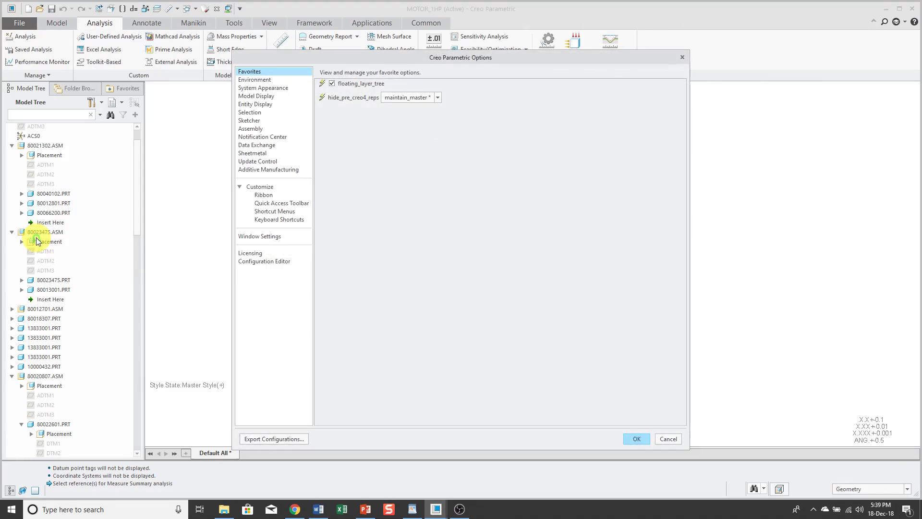
{"action": "left_click", "coordinate": [254, 266]}
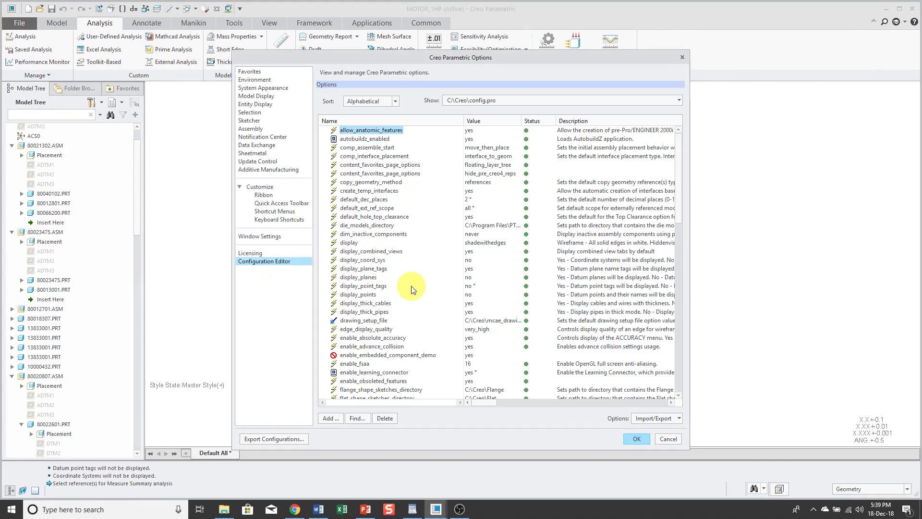
{"action": "scroll", "coordinate": [412, 288], "scroll_direction": "down", "scroll_amount": 3}
{"action": "scroll", "coordinate": [411, 288], "scroll_direction": "down", "scroll_amount": 5}
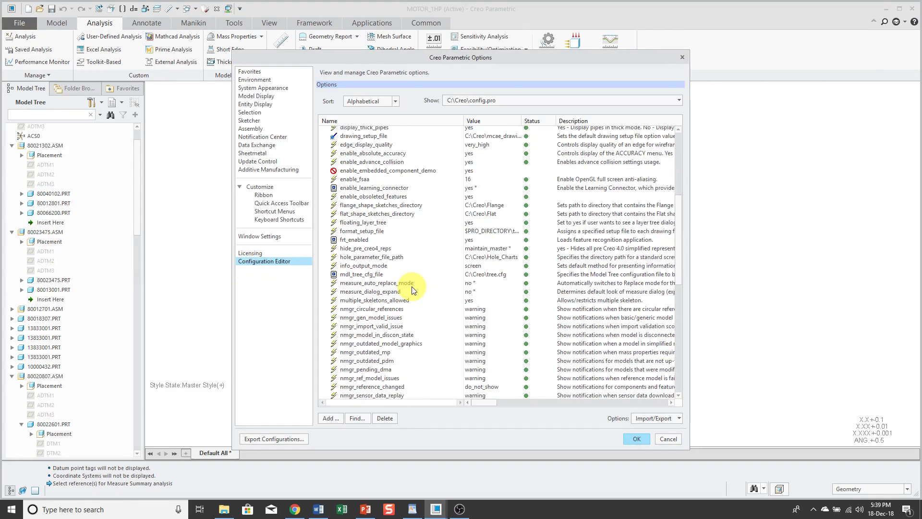
{"action": "left_click", "coordinate": [391, 292]}
{"action": "left_click", "coordinate": [481, 292]}
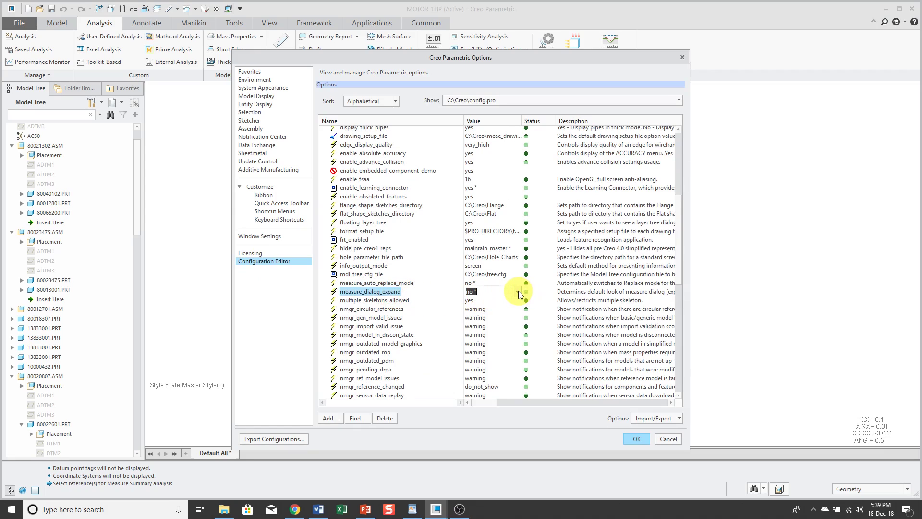
{"action": "left_click", "coordinate": [517, 292]}
{"action": "left_click", "coordinate": [467, 300]}
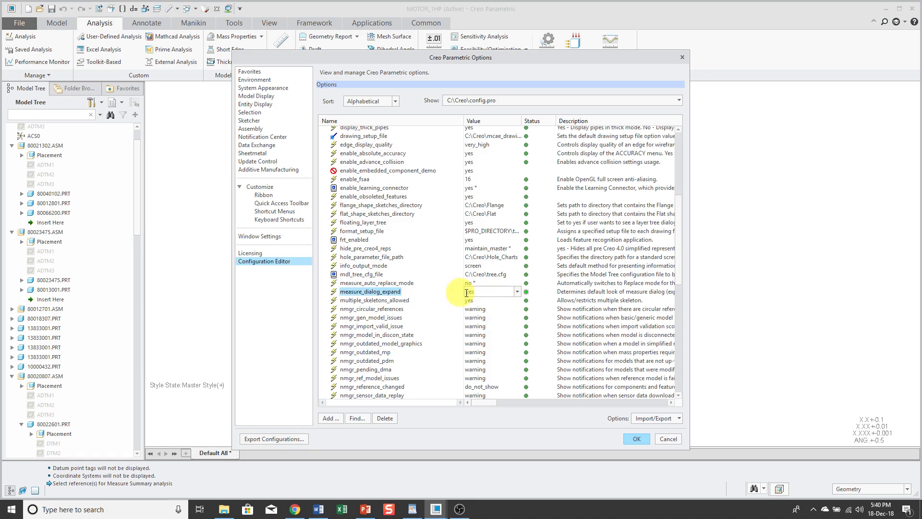
{"action": "left_click", "coordinate": [637, 438]}
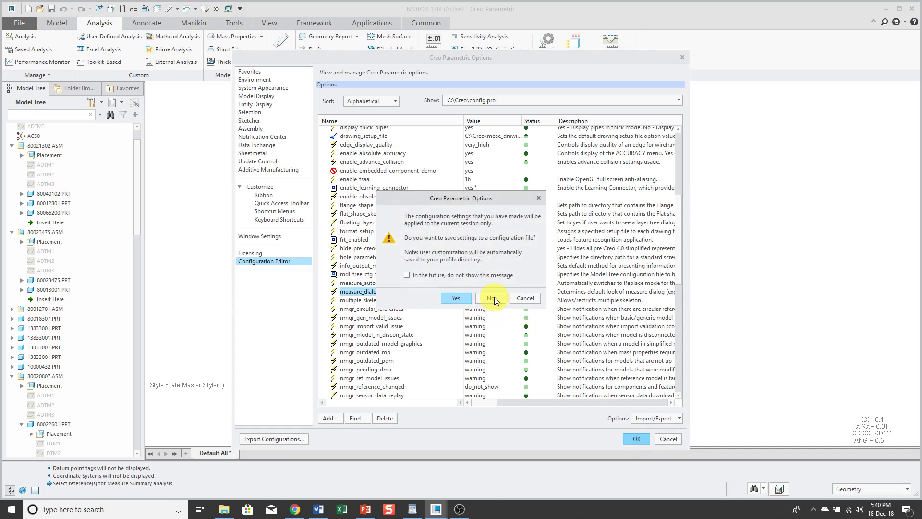
{"action": "left_click", "coordinate": [494, 297]}
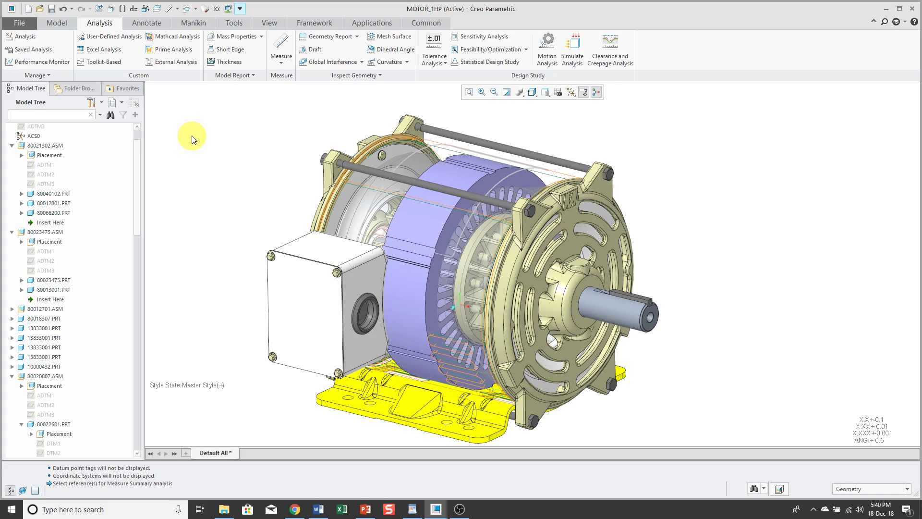
Step: Run a summary measurement on the motor shaft's cylindrical surface, followed by the front face of the terminal box cover
{"action": "left_click", "coordinate": [285, 38]}
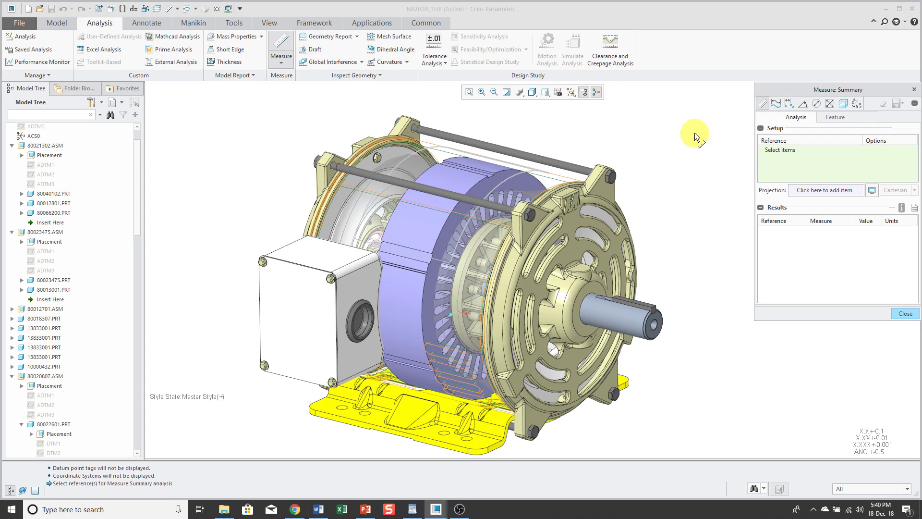
{"action": "left_click", "coordinate": [615, 316]}
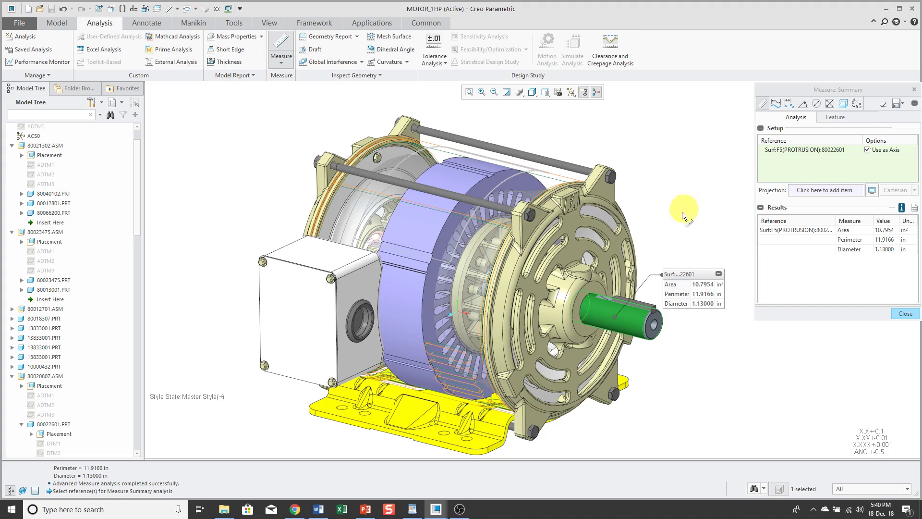
{"action": "left_click", "coordinate": [298, 338]}
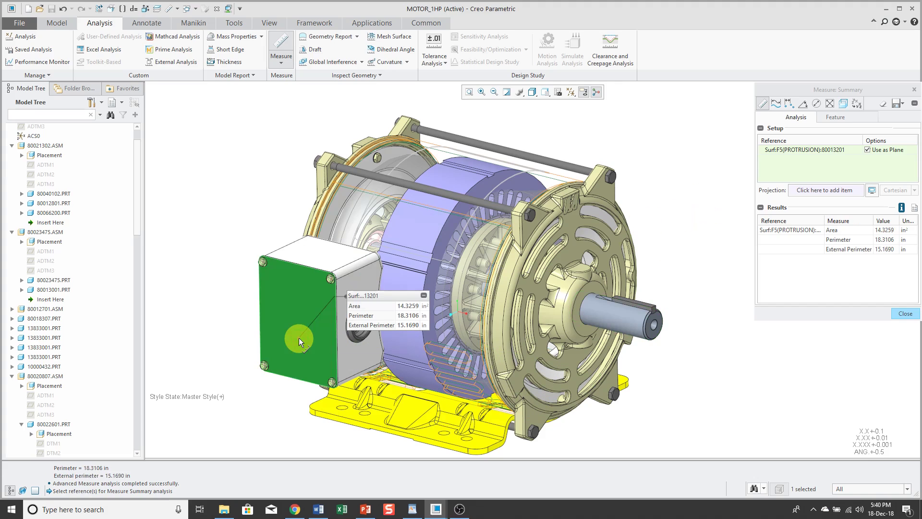
Step: Measure the terminal box's rounded upper side edge together with the circular edge at the shaft's end
{"action": "left_click", "coordinate": [343, 267]}
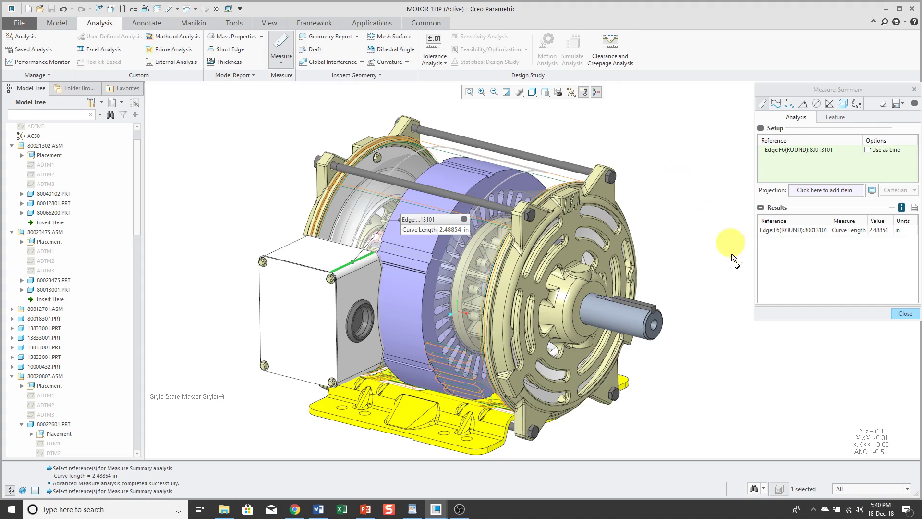
{"action": "scroll", "coordinate": [662, 315], "scroll_direction": "down", "scroll_amount": 2}
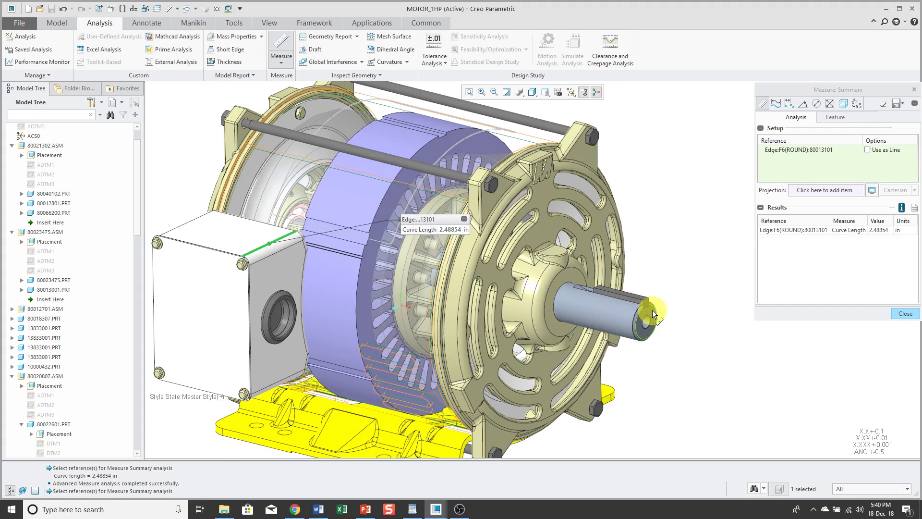
{"action": "left_click", "coordinate": [652, 309], "text": "ctrl"}
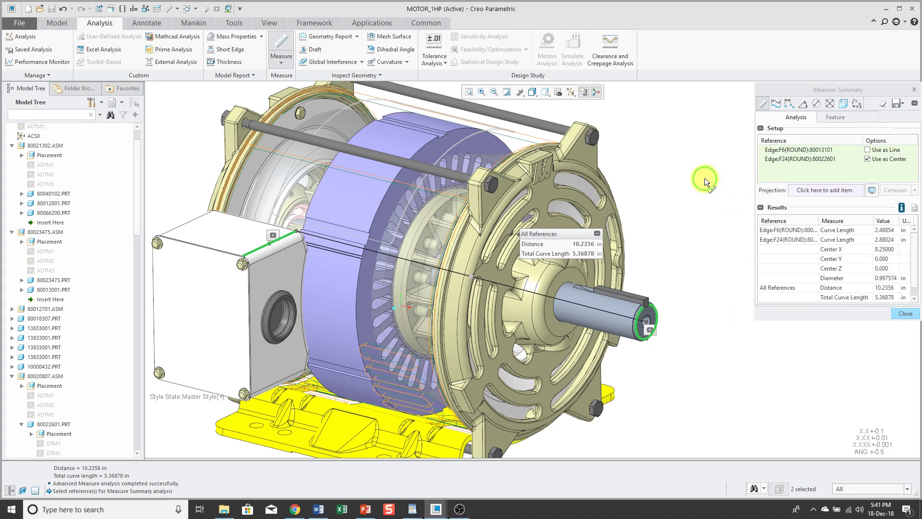
Step: Switch to a length measurement and measure the upper front edge of the terminal box cover
{"action": "left_click", "coordinate": [775, 105]}
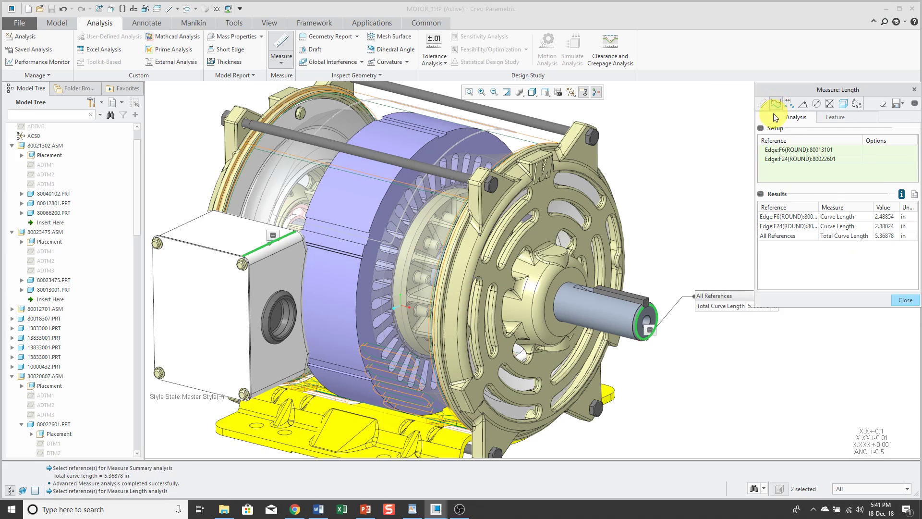
{"action": "scroll", "coordinate": [191, 251], "scroll_direction": "up", "scroll_amount": 5}
{"action": "scroll", "coordinate": [192, 251], "scroll_direction": "up", "scroll_amount": 1}
{"action": "left_click", "coordinate": [218, 235]}
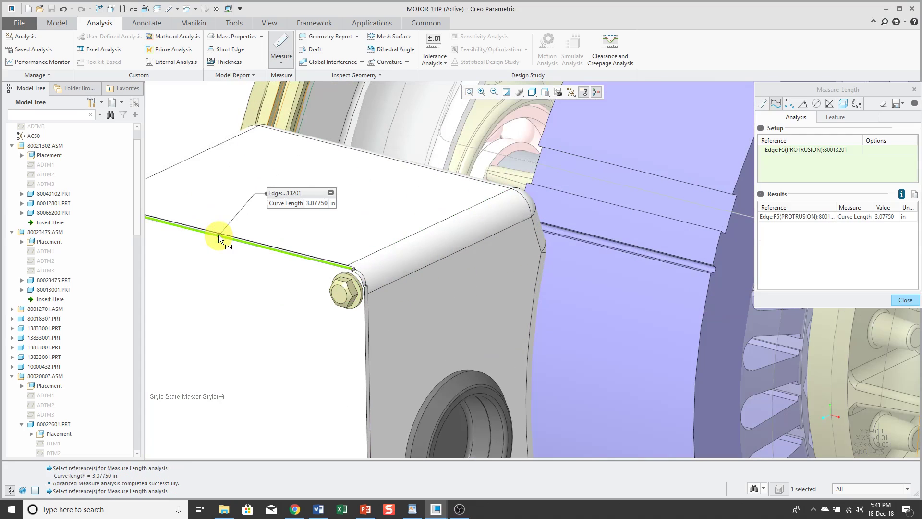
Step: Add the adjoining notch and rounded corner edges beside the cover's bolt to measure their total curve length
{"action": "scroll", "coordinate": [359, 272], "scroll_direction": "up", "scroll_amount": 5}
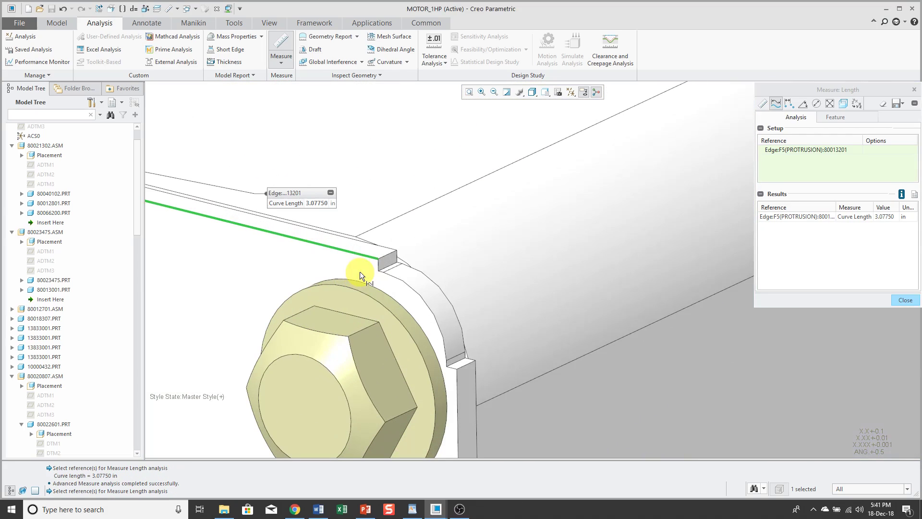
{"action": "left_click", "coordinate": [379, 265], "text": "ctrl"}
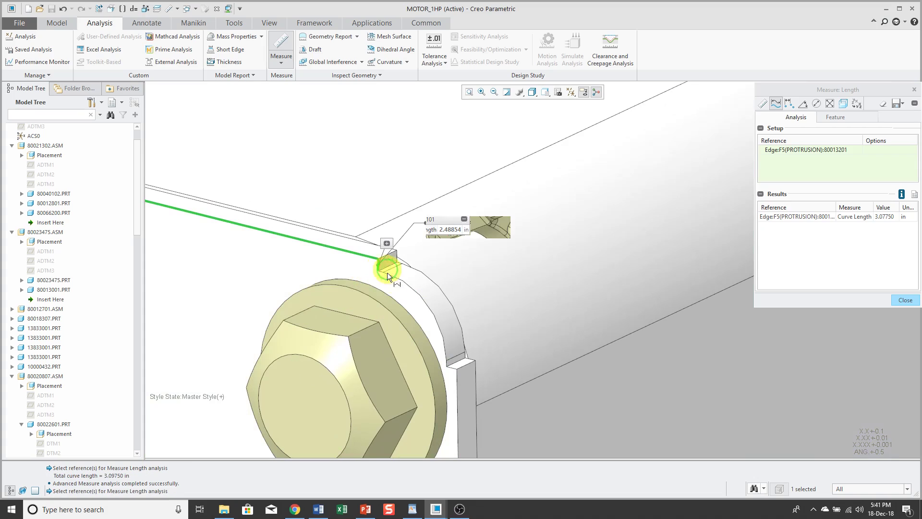
{"action": "left_click", "coordinate": [400, 279], "text": "ctrl"}
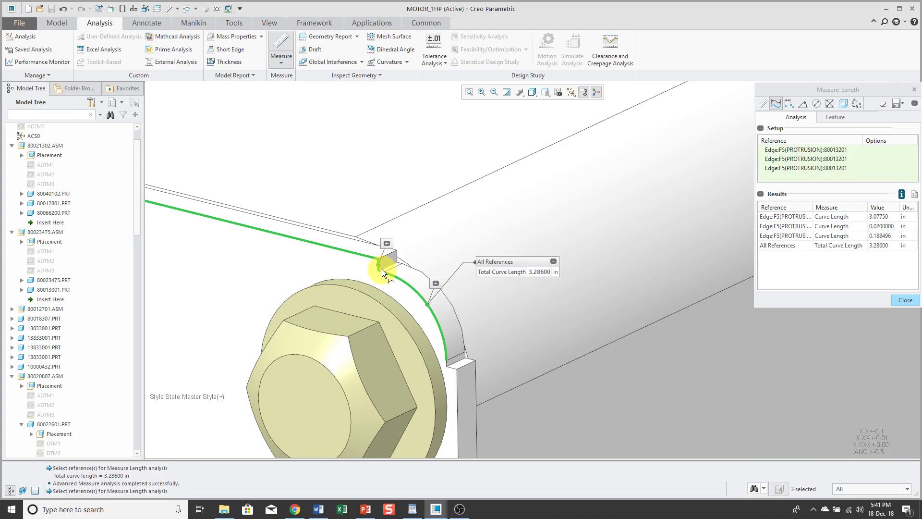
{"action": "left_click", "coordinate": [446, 357], "text": "ctrl"}
{"action": "scroll", "coordinate": [449, 362], "scroll_direction": "up", "scroll_amount": 3}
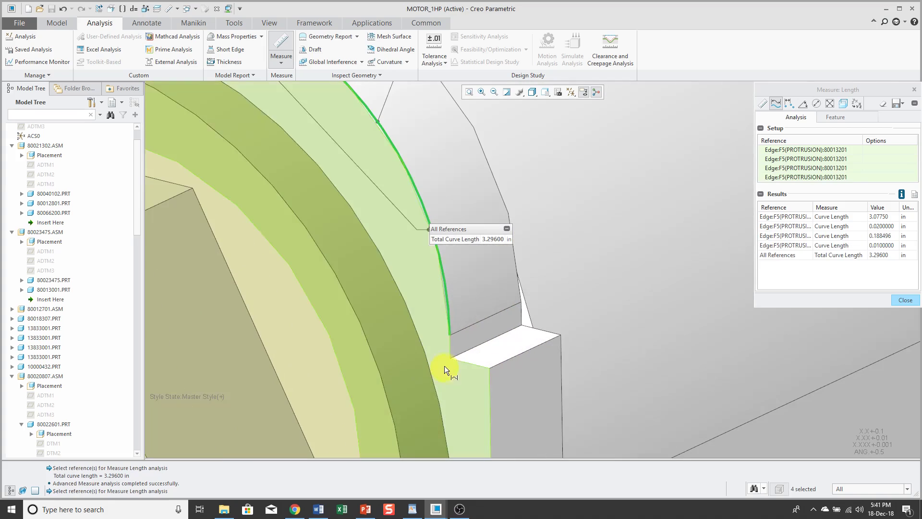
{"action": "left_click", "coordinate": [464, 363], "text": "ctrl"}
{"action": "left_click", "coordinate": [469, 364], "text": "ctrl"}
{"action": "scroll", "coordinate": [480, 339], "scroll_direction": "down", "scroll_amount": 4}
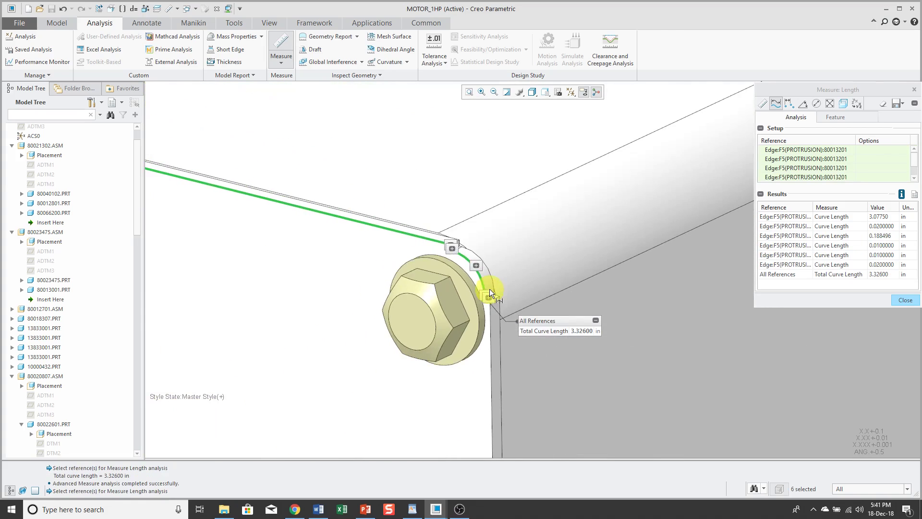
Step: Add the terminal box cover's vertical front edge to the length measurement and place the total length label above the box
{"action": "left_click", "coordinate": [489, 321], "text": "ctrl"}
{"action": "scroll", "coordinate": [490, 288], "scroll_direction": "down", "scroll_amount": 6}
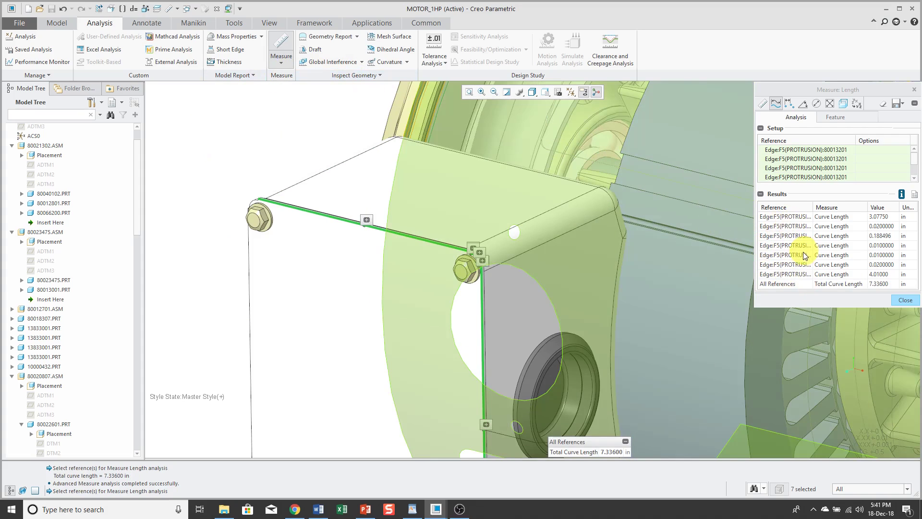
{"action": "left_click_drag", "start_coordinate": [597, 437], "coordinate": [298, 152]}
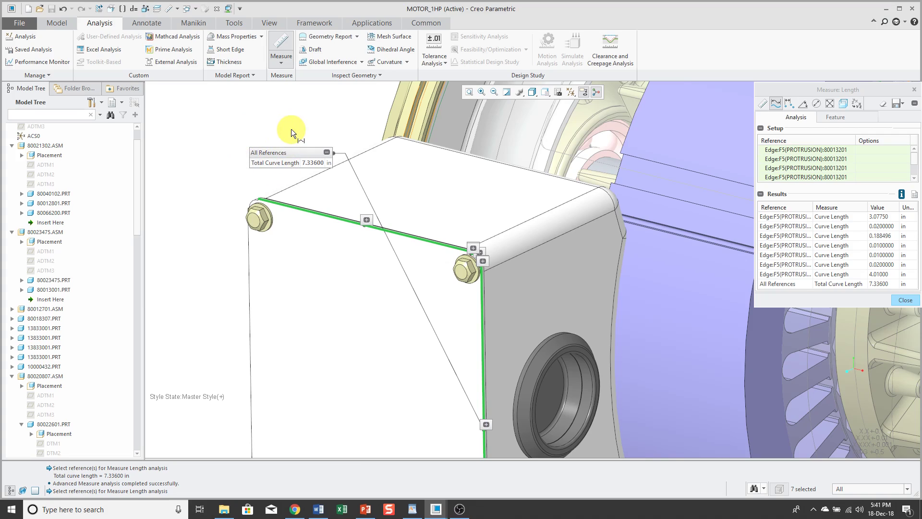
Step: Switch to a distance measurement and measure between the shaft's end face and the terminal box face with the round opening
{"action": "left_click", "coordinate": [788, 103]}
{"action": "key", "text": "ctrl+d"}
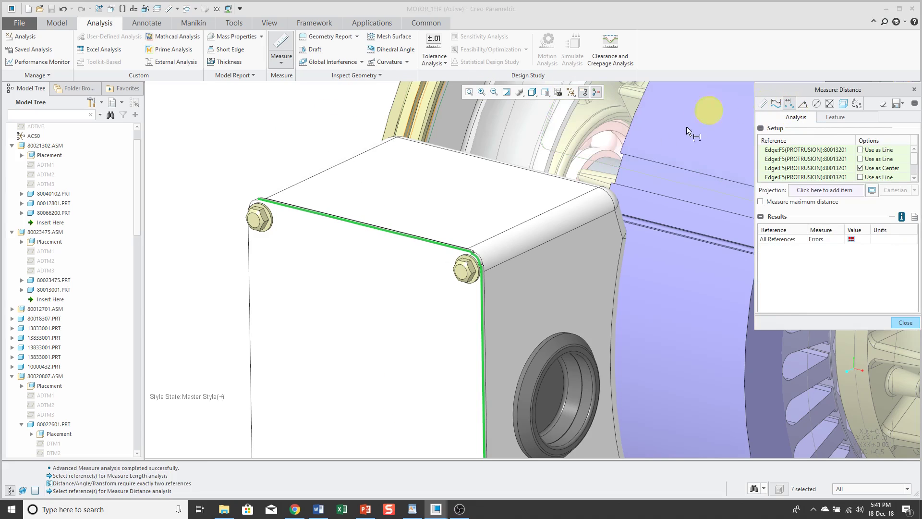
{"action": "scroll", "coordinate": [602, 240], "scroll_direction": "down", "scroll_amount": 3}
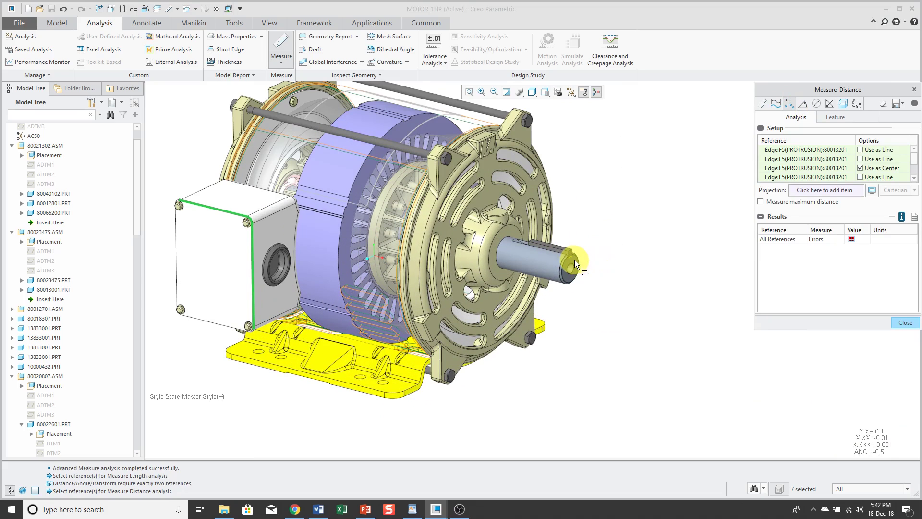
{"action": "scroll", "coordinate": [574, 260], "scroll_direction": "down", "scroll_amount": 5}
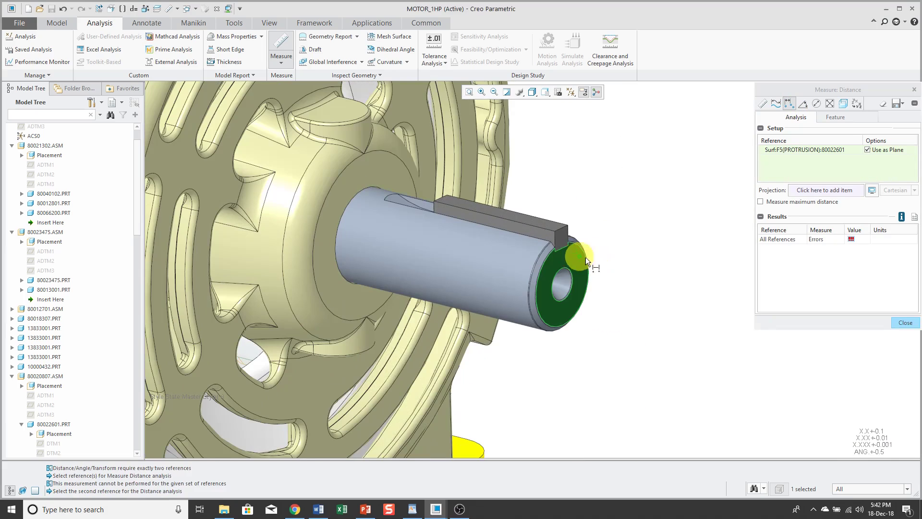
{"action": "scroll", "coordinate": [589, 260], "scroll_direction": "up", "scroll_amount": 5}
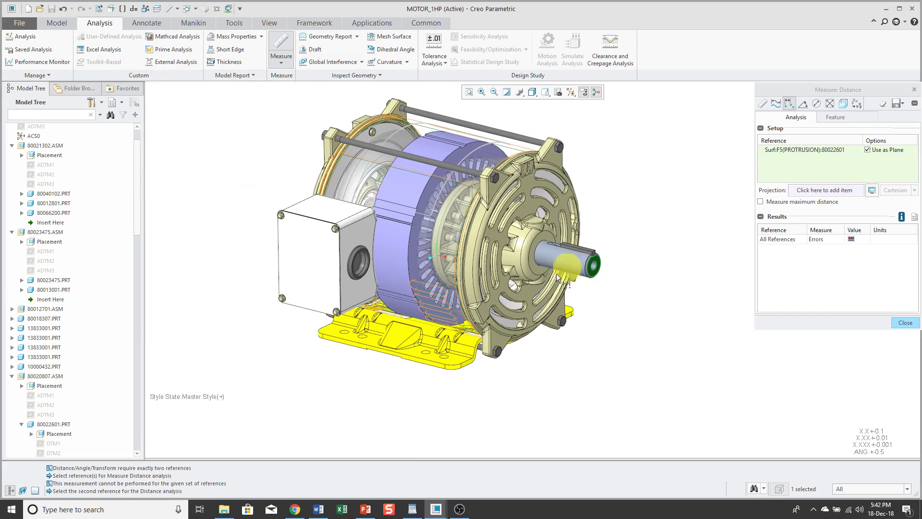
{"action": "left_click", "coordinate": [365, 285], "text": "ctrl"}
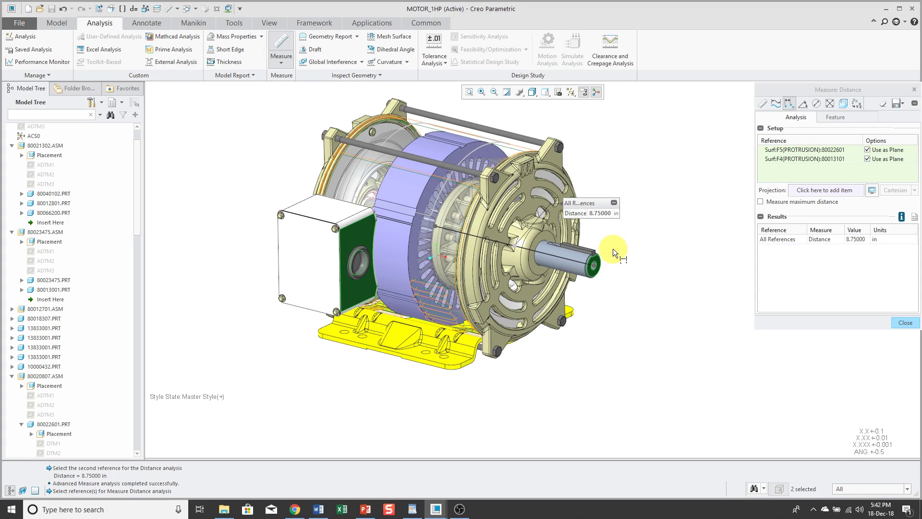
Step: Measure the distance from the shaft key's upper end corner to a slot vertex atop the blue stator, placing its label clear of the motor
{"action": "scroll", "coordinate": [597, 251], "scroll_direction": "up", "scroll_amount": 5}
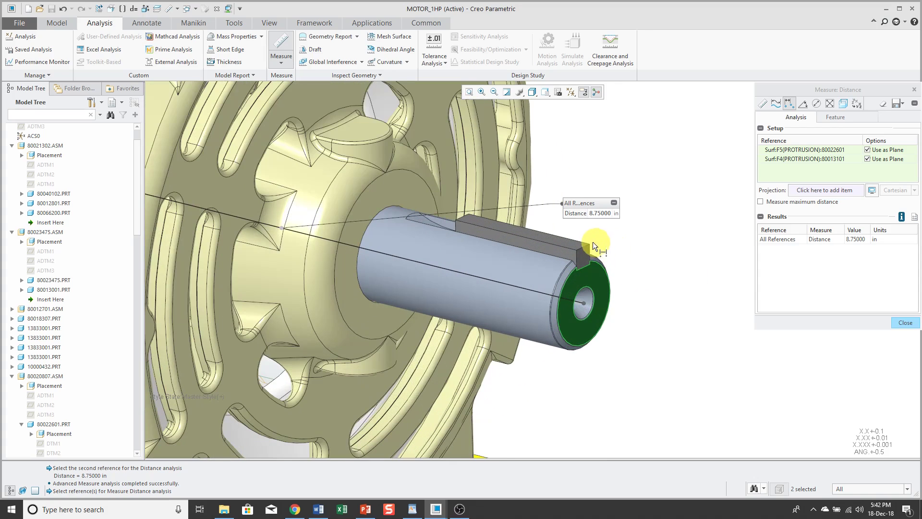
{"action": "left_click", "coordinate": [590, 244]}
{"action": "scroll", "coordinate": [675, 258], "scroll_direction": "down", "scroll_amount": 6}
{"action": "scroll", "coordinate": [520, 157], "scroll_direction": "up", "scroll_amount": 4}
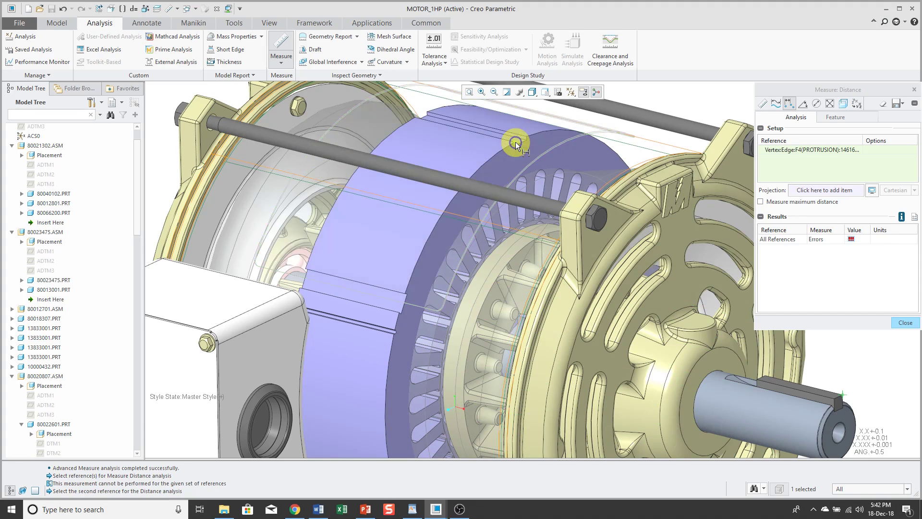
{"action": "left_click", "coordinate": [514, 142]}
{"action": "scroll", "coordinate": [512, 143], "scroll_direction": "down", "scroll_amount": 5}
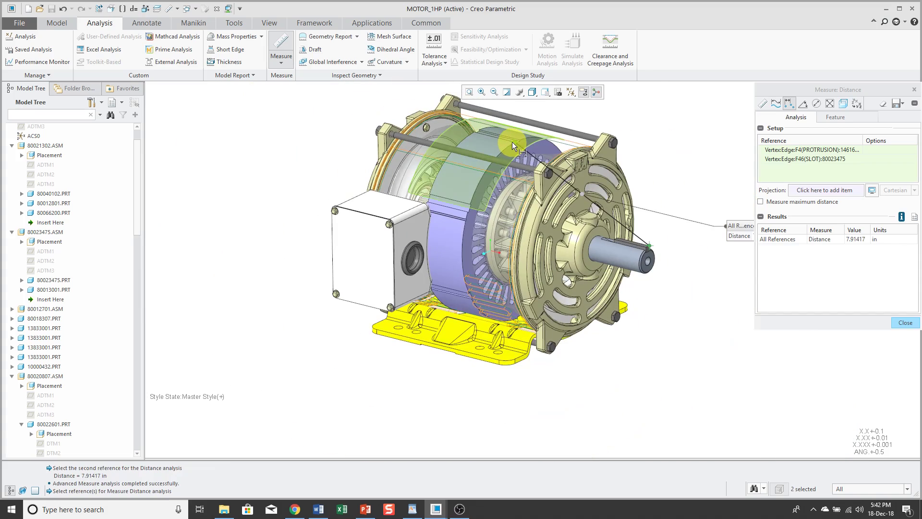
{"action": "left_click_drag", "start_coordinate": [740, 225], "coordinate": [664, 137]}
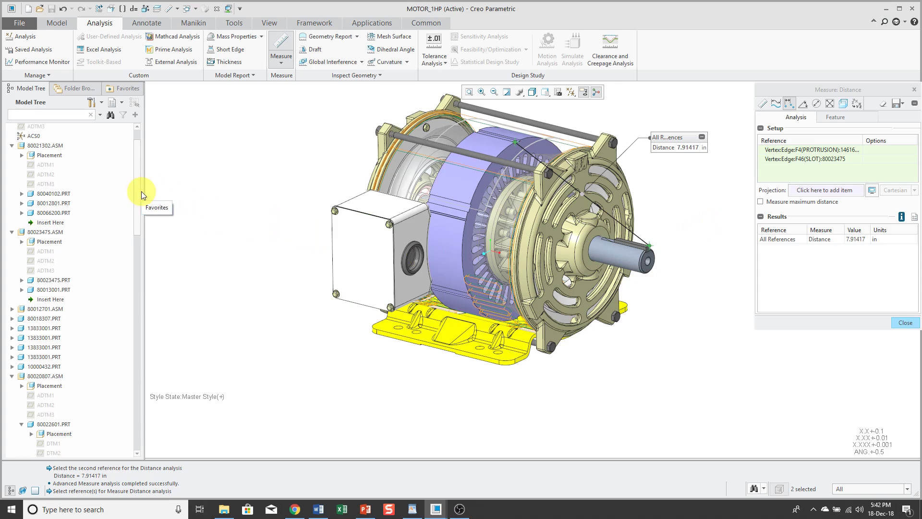
Step: Project the distance measurement onto coordinate system ACS0 to get its Cartesian components, and close the measurement
{"action": "scroll", "coordinate": [135, 183], "scroll_direction": "up", "scroll_amount": 2}
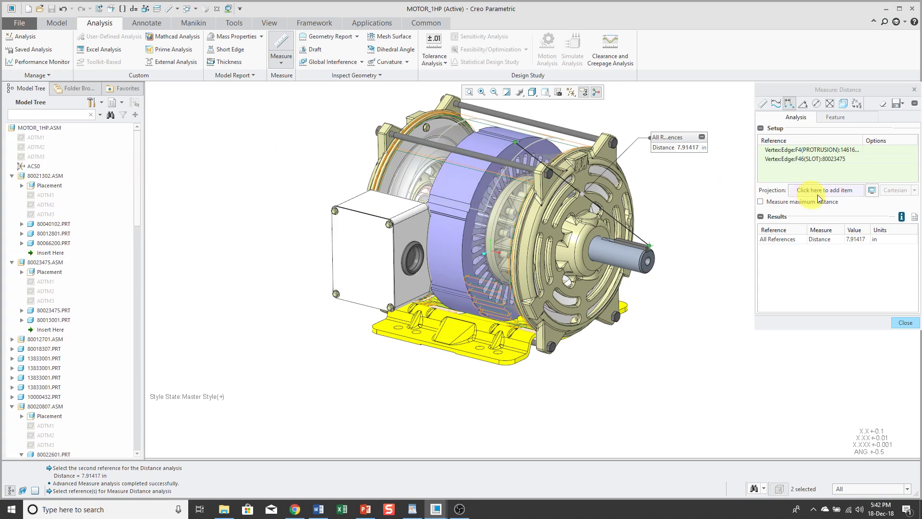
{"action": "right_click", "coordinate": [196, 172]}
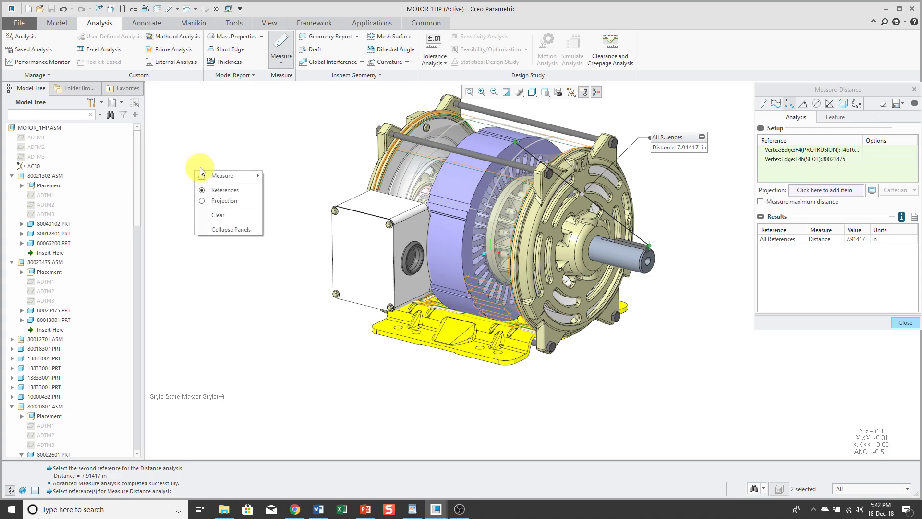
{"action": "left_click", "coordinate": [224, 201]}
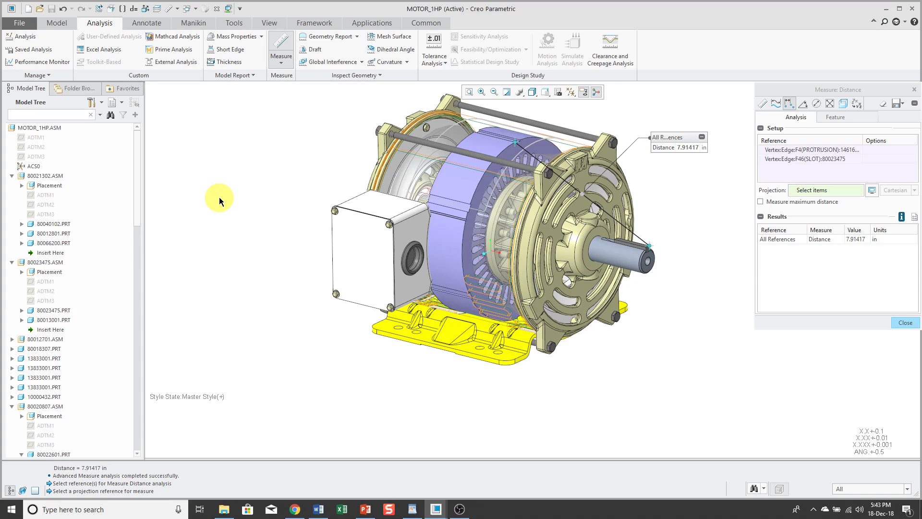
{"action": "left_click", "coordinate": [34, 166]}
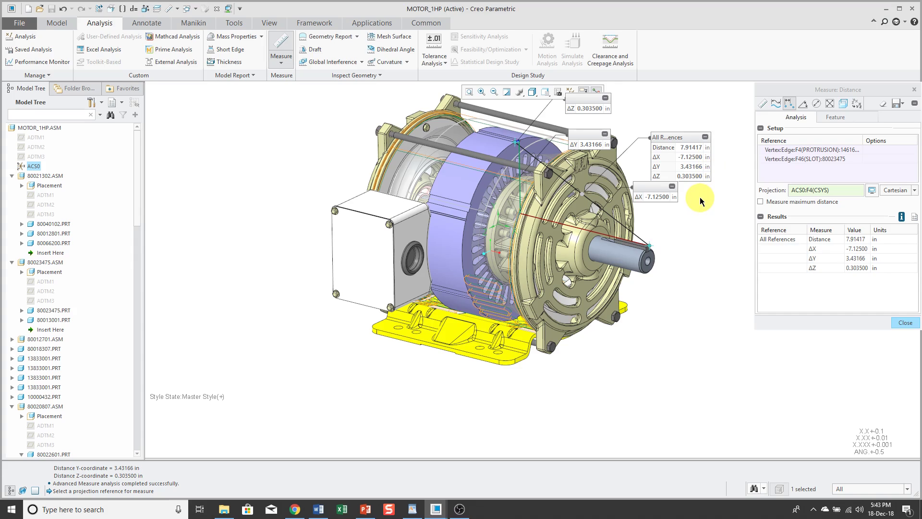
{"action": "left_click", "coordinate": [905, 324]}
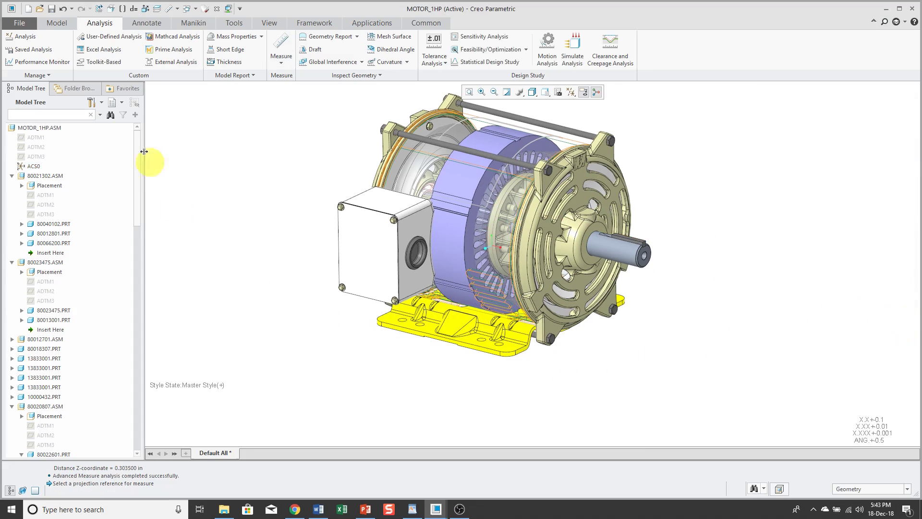
Step: Set the configuration option measure_auto_replace_mode to yes and apply it to the current session without saving it to a configuration file
{"action": "left_click", "coordinate": [26, 24]}
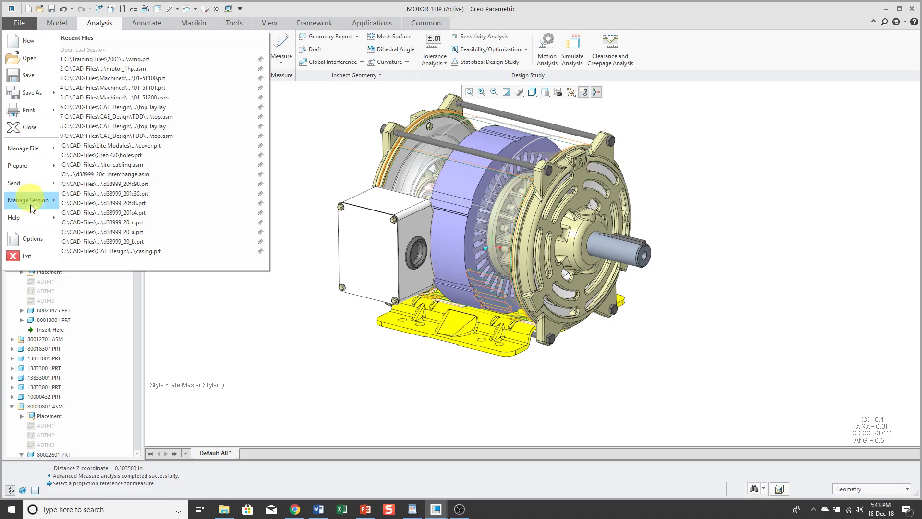
{"action": "left_click", "coordinate": [32, 237]}
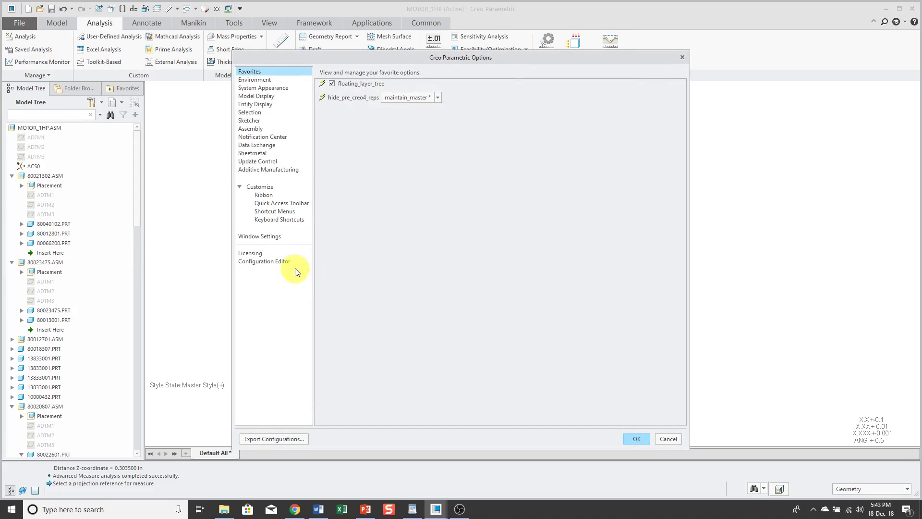
{"action": "left_click", "coordinate": [287, 262]}
{"action": "scroll", "coordinate": [414, 268], "scroll_direction": "down", "scroll_amount": 5}
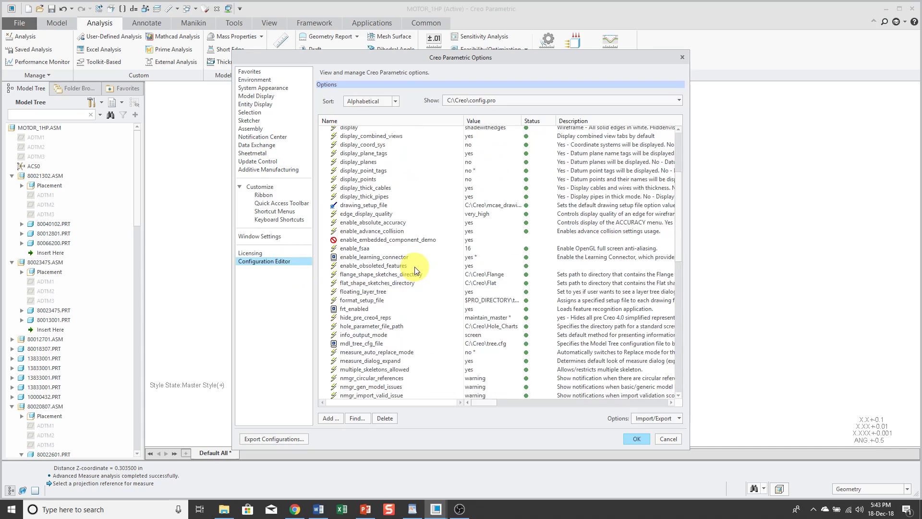
{"action": "scroll", "coordinate": [414, 266], "scroll_direction": "down", "scroll_amount": 2}
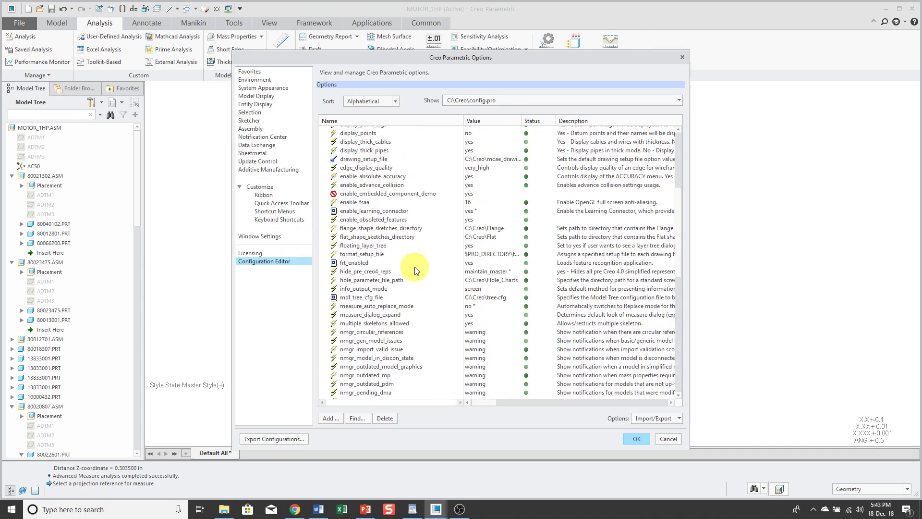
{"action": "left_click", "coordinate": [390, 315]}
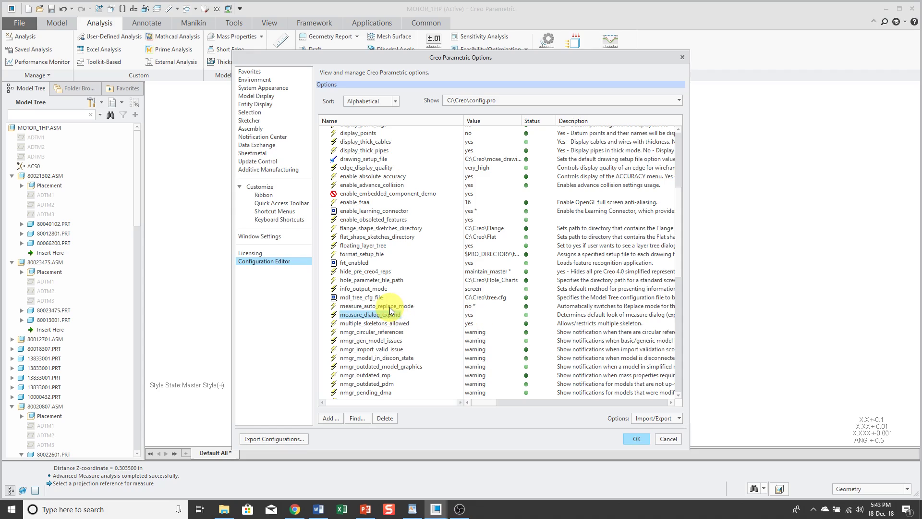
{"action": "left_click", "coordinate": [390, 307]}
{"action": "left_click", "coordinate": [470, 306]}
{"action": "left_click", "coordinate": [516, 306]}
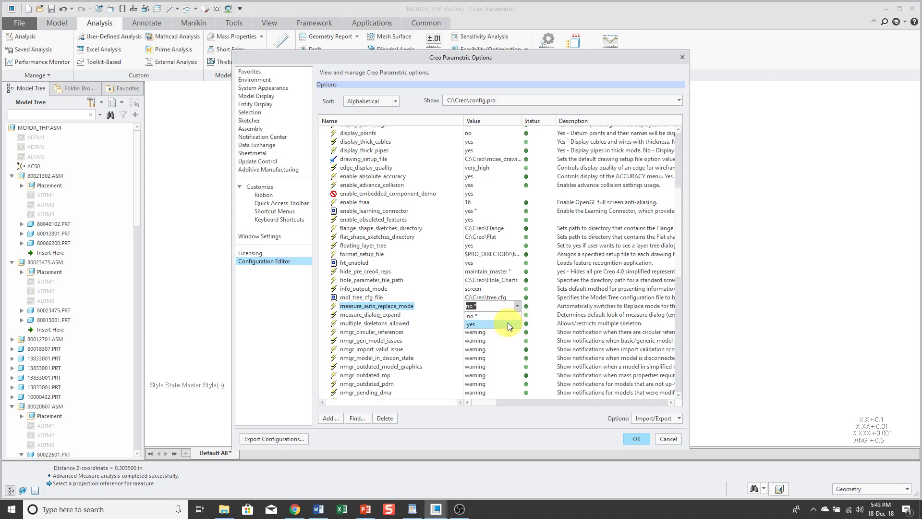
{"action": "left_click", "coordinate": [506, 322]}
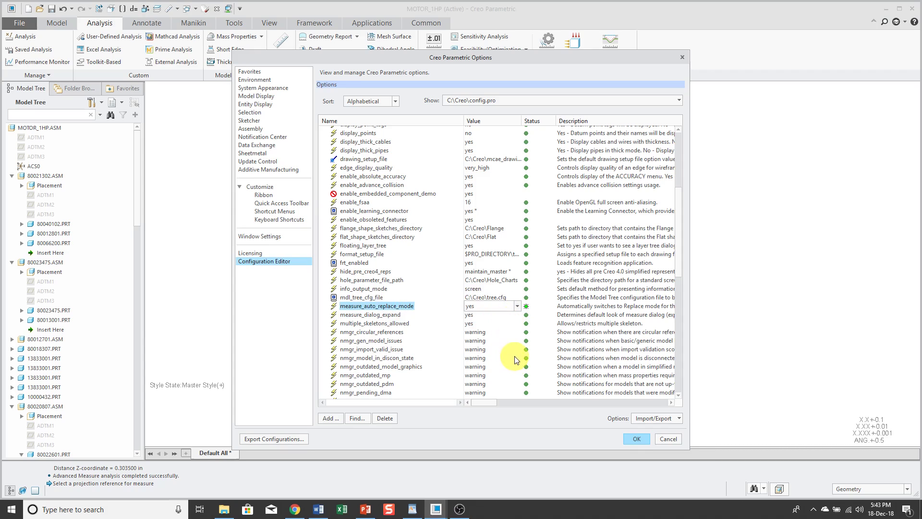
{"action": "left_click", "coordinate": [637, 439]}
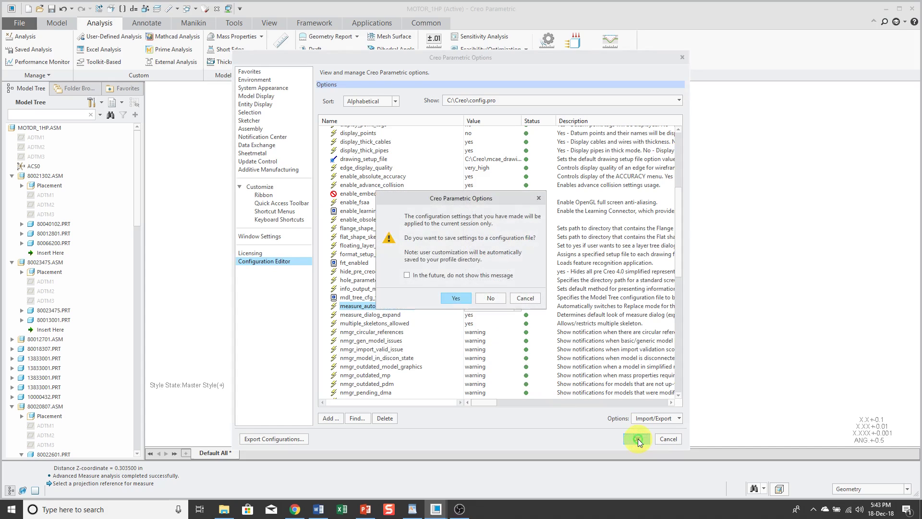
{"action": "left_click", "coordinate": [489, 298]}
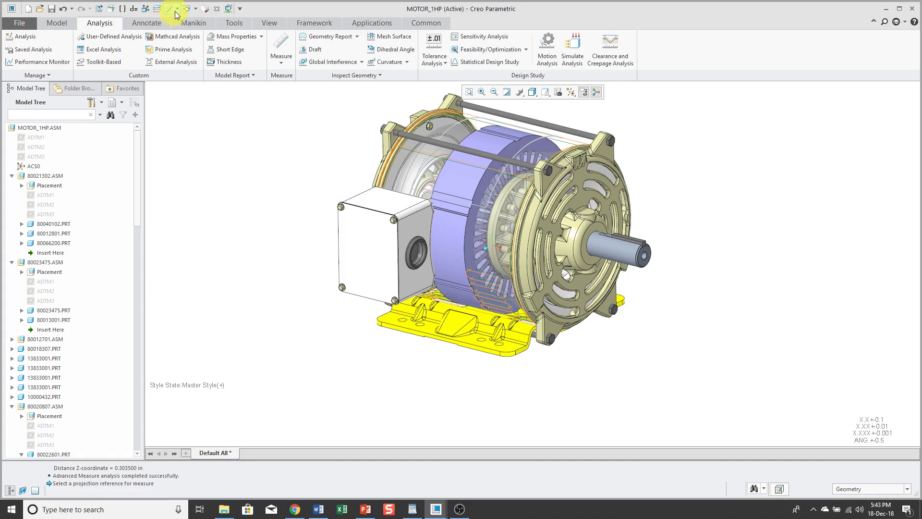
{"action": "left_click", "coordinate": [196, 12]}
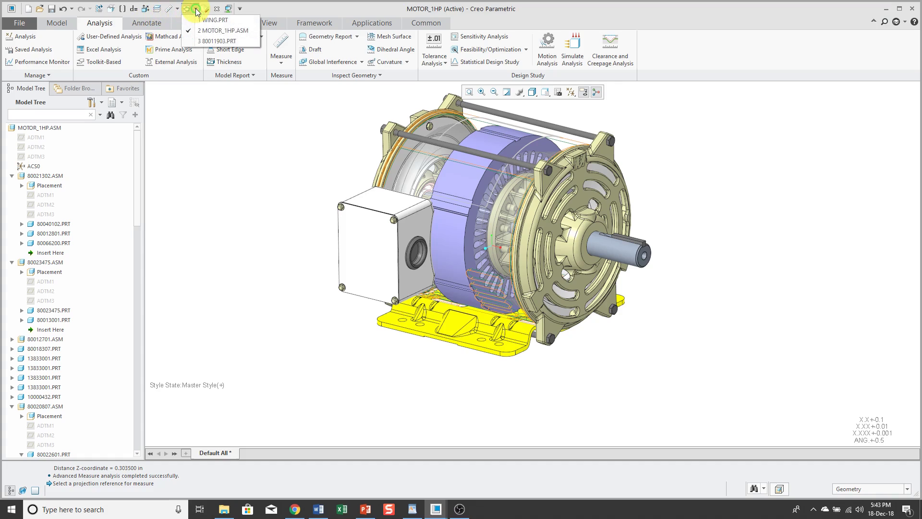
{"action": "left_click", "coordinate": [218, 27]}
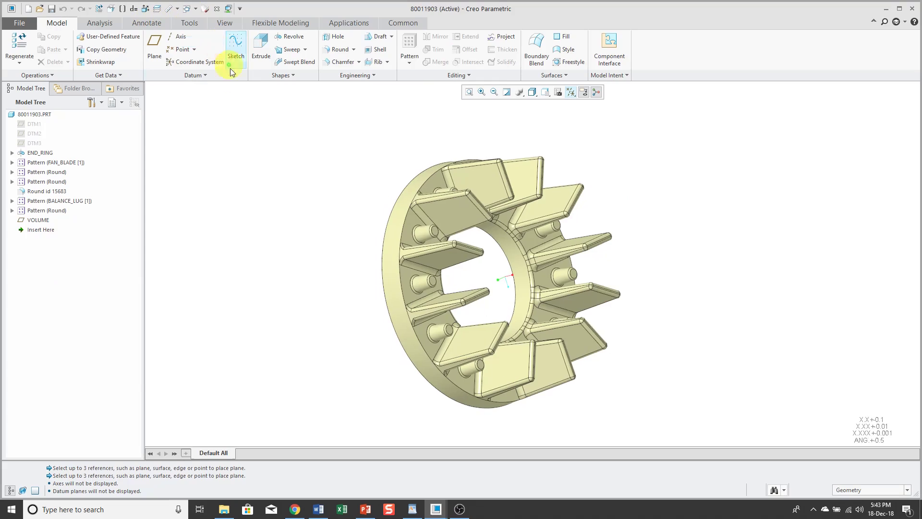
{"action": "left_click", "coordinate": [196, 13]}
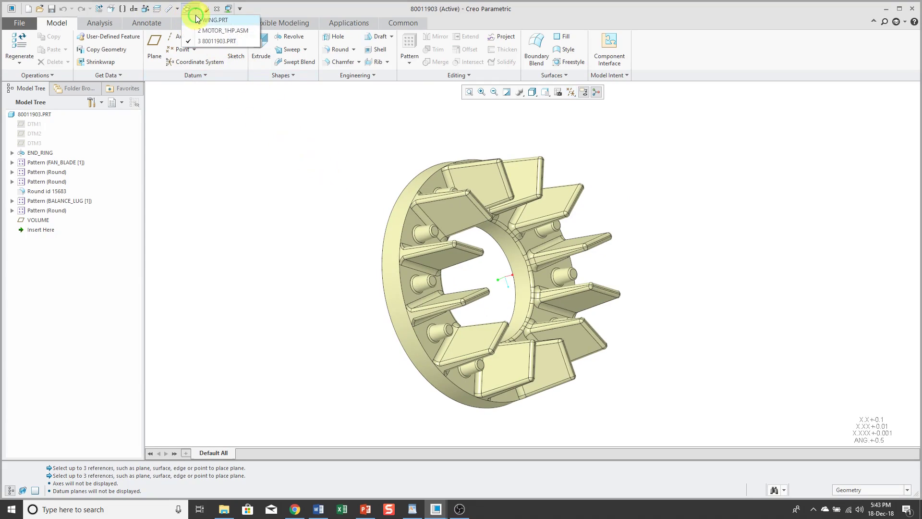
{"action": "left_click", "coordinate": [220, 36]}
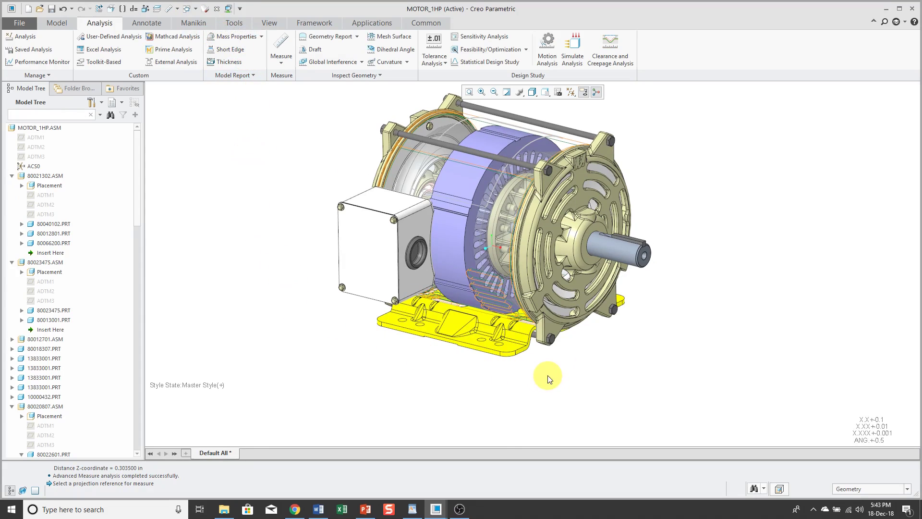
Step: Open the slotted end cover part 80012701.PRT from the motor assembly in its own window, turned to show the hub
{"action": "scroll", "coordinate": [584, 282], "scroll_direction": "up", "scroll_amount": 3}
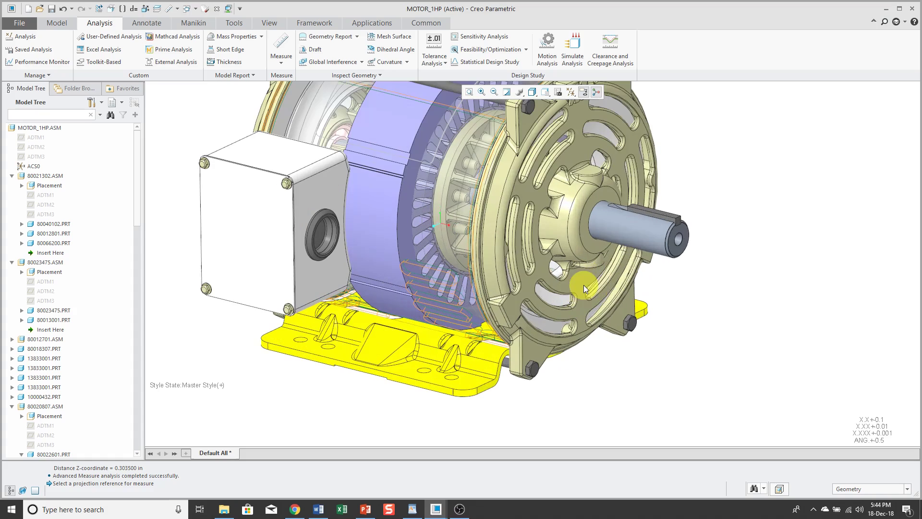
{"action": "left_click", "coordinate": [582, 281]}
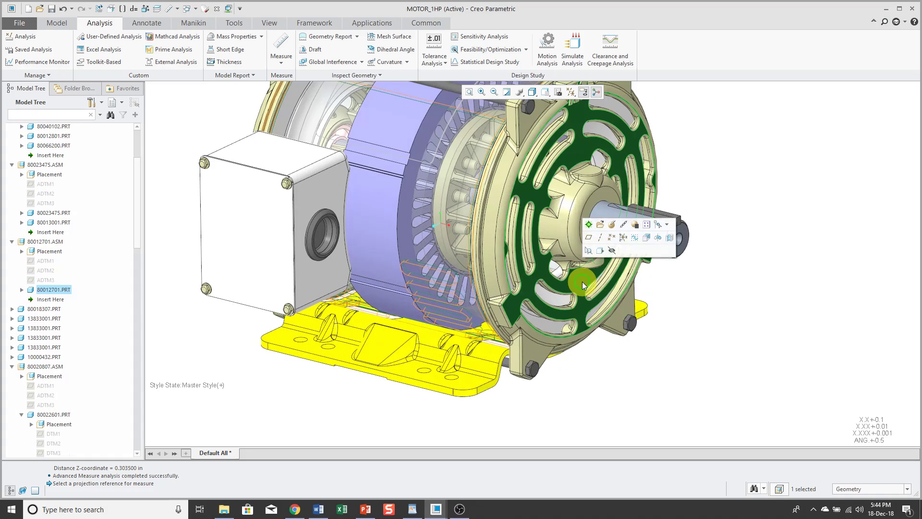
{"action": "left_click", "coordinate": [600, 224]}
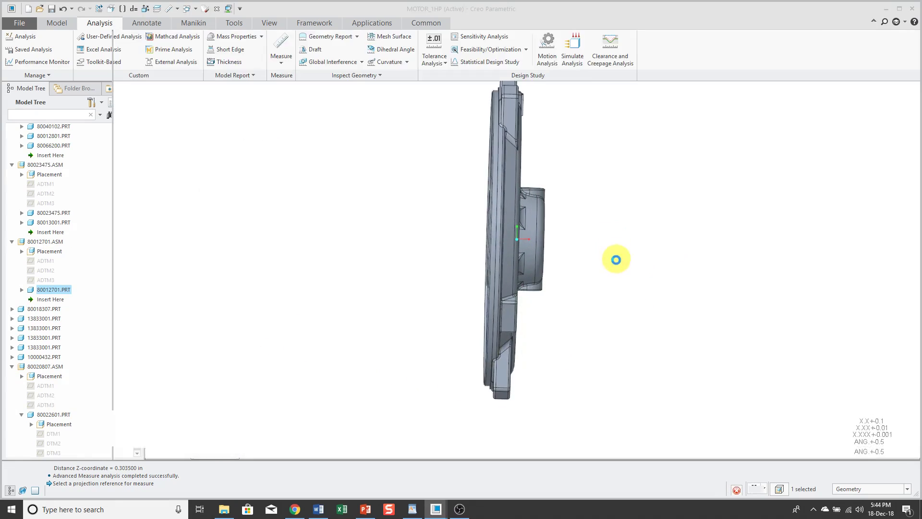
{"action": "middle_click_drag", "start_coordinate": [582, 262], "coordinate": [537, 207]}
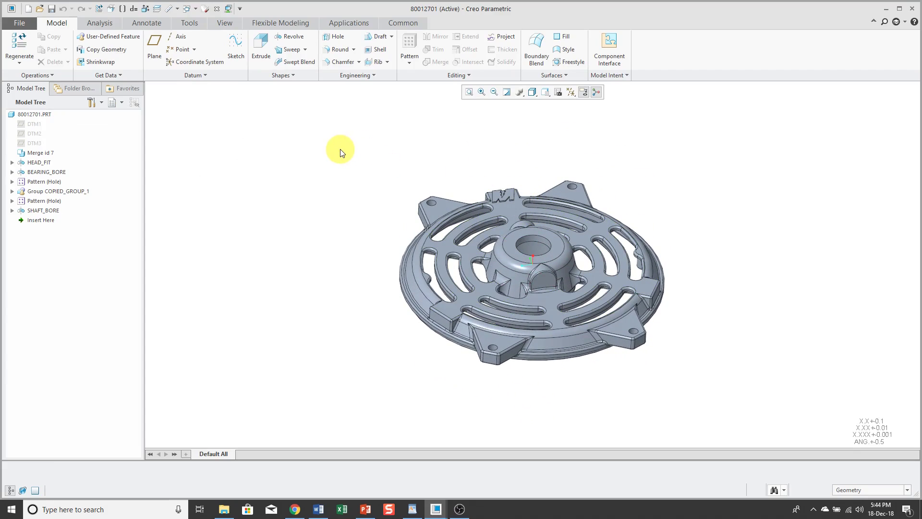
Step: Measure the distance from the hub's flat ring-shaped end face to the slotted web face of the end cover
{"action": "left_click", "coordinate": [177, 9]}
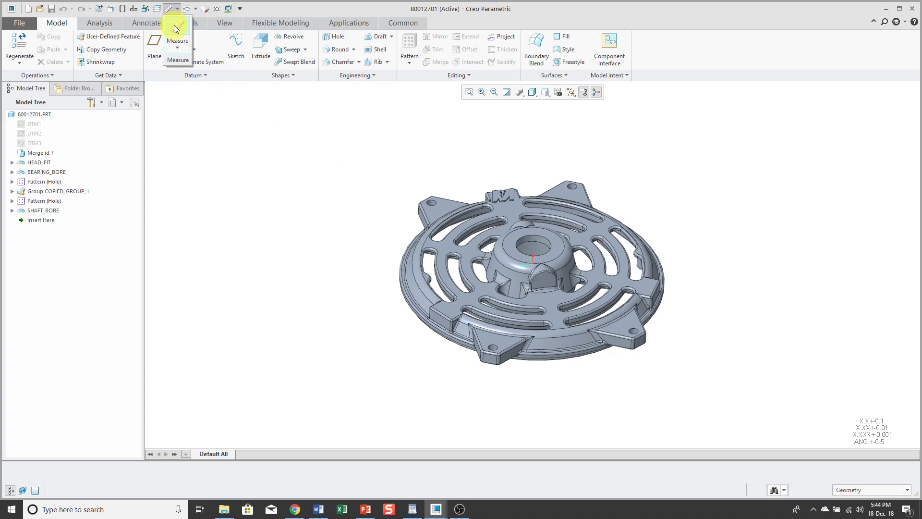
{"action": "left_click", "coordinate": [180, 45]}
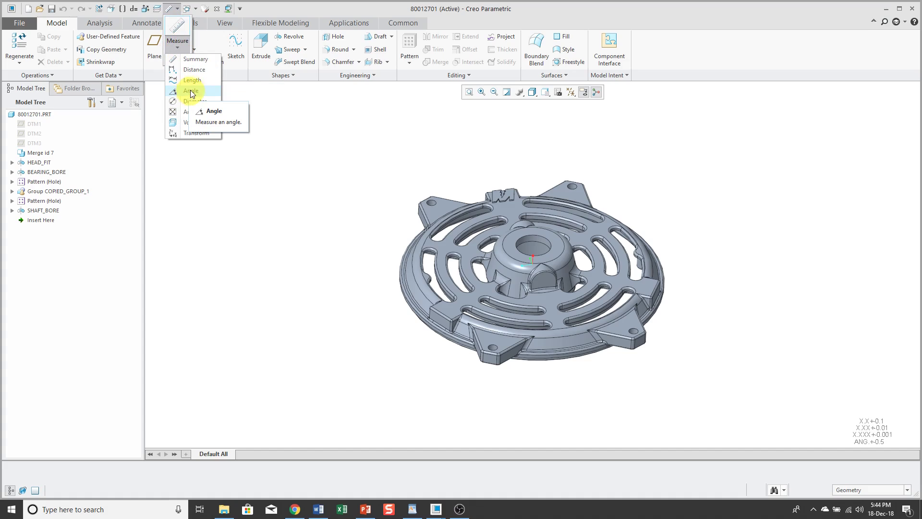
{"action": "left_click", "coordinate": [195, 70]}
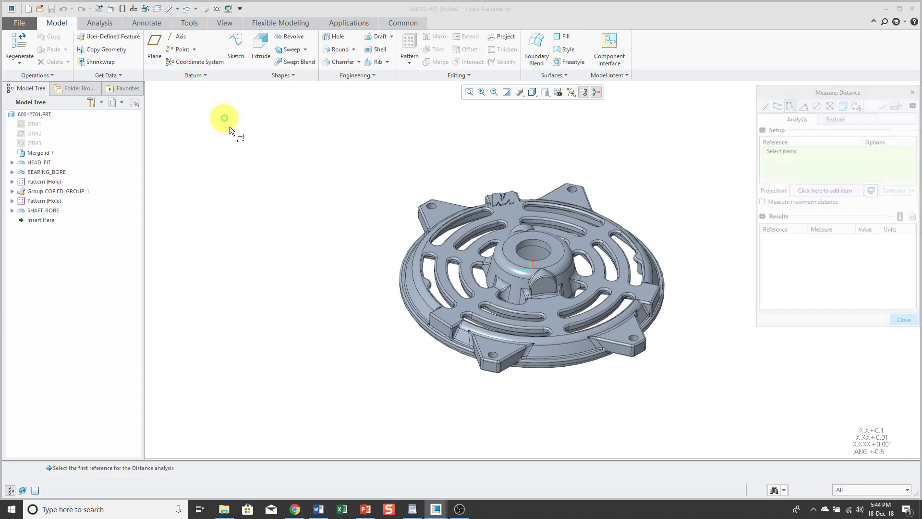
{"action": "scroll", "coordinate": [573, 244], "scroll_direction": "down", "scroll_amount": 3}
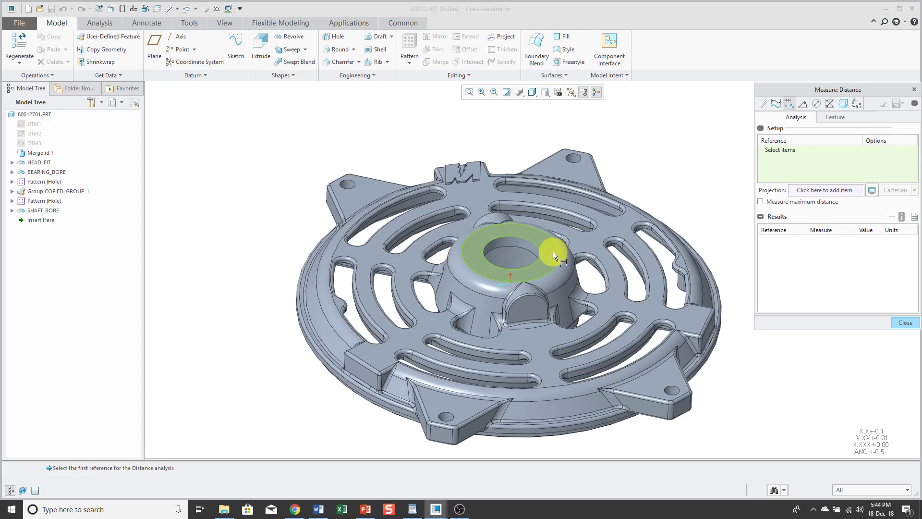
{"action": "left_click", "coordinate": [552, 252]}
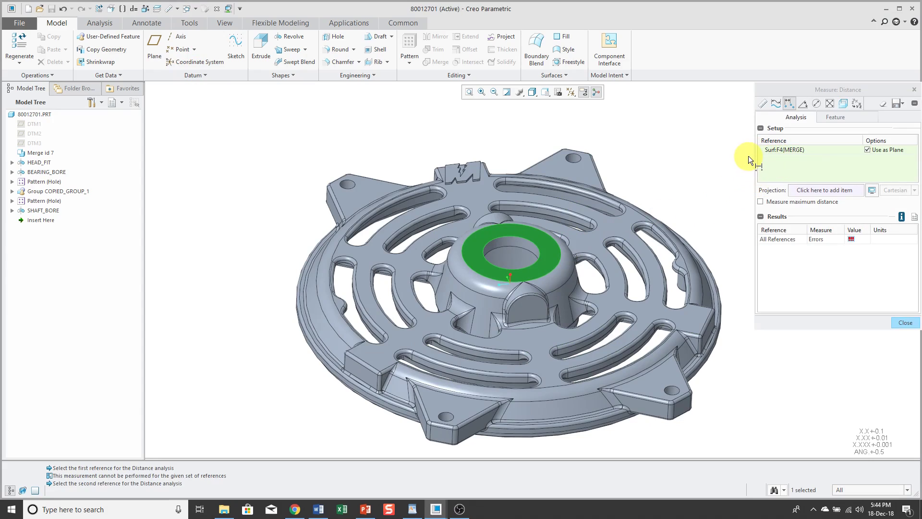
{"action": "left_click", "coordinate": [610, 298]}
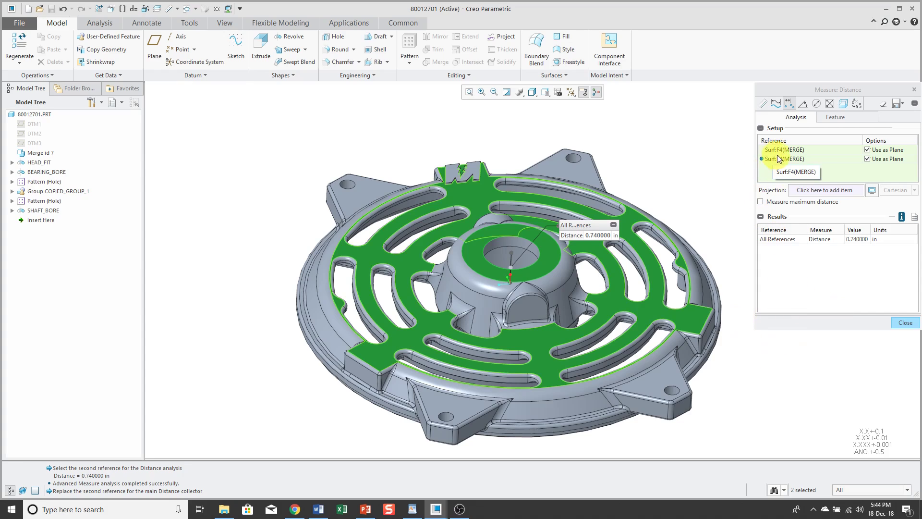
Step: Replace the distance's second reference with a mounting lug face, then with the thin ring face around the bearing bore on the underside
{"action": "left_click", "coordinate": [667, 373]}
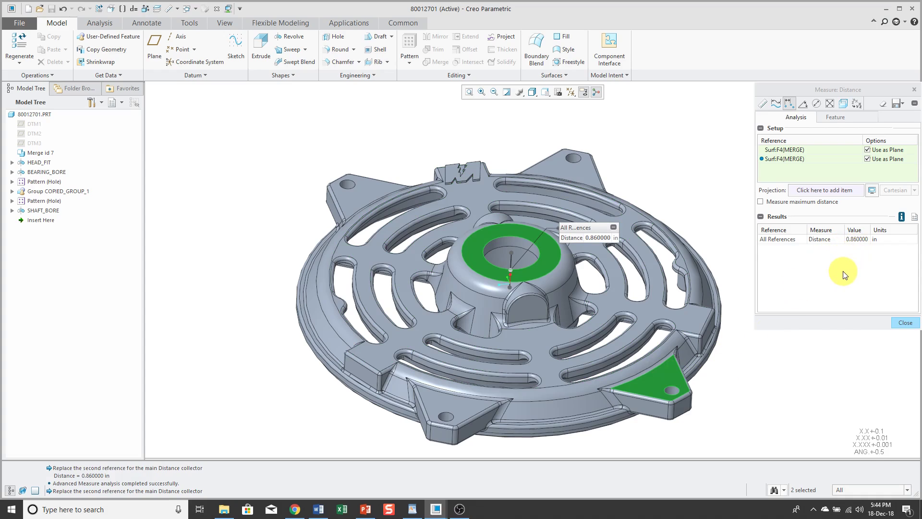
{"action": "mouse_move", "coordinate": [715, 298]}
{"action": "middle_mouse_down"}
{"action": "mouse_move", "coordinate": [695, 296]}
{"action": "mouse_move", "coordinate": [696, 257]}
{"action": "mouse_move", "coordinate": [736, 358]}
{"action": "middle_mouse_up"}
{"action": "scroll", "coordinate": [568, 339], "scroll_direction": "down", "scroll_amount": 5}
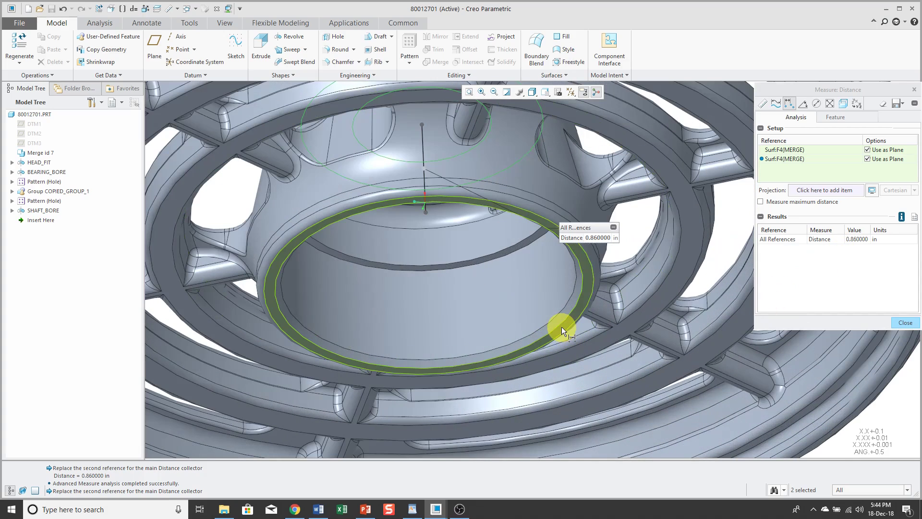
{"action": "left_click", "coordinate": [561, 328]}
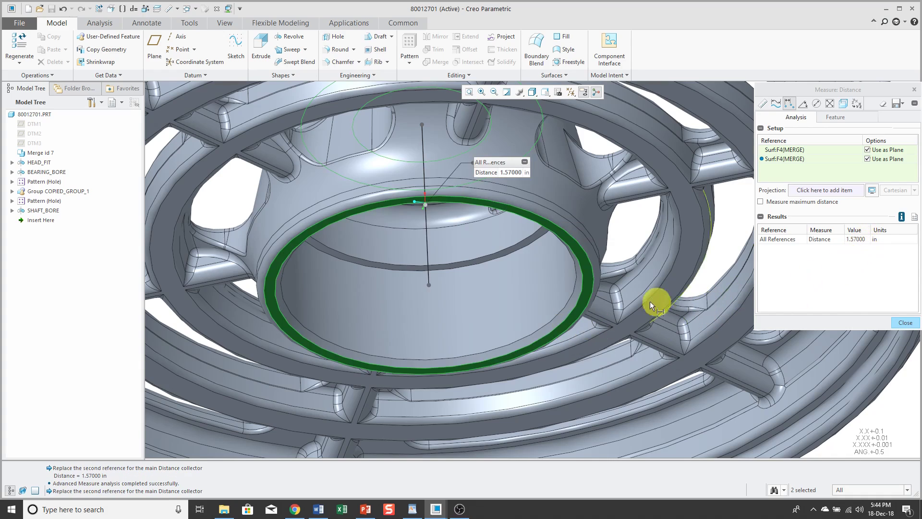
Step: Turn the cover back to its hub side and replace the second reference with the slotted web face
{"action": "scroll", "coordinate": [629, 301], "scroll_direction": "up", "scroll_amount": 5}
{"action": "middle_click_drag", "start_coordinate": [620, 285], "coordinate": [617, 344]}
{"action": "scroll", "coordinate": [580, 293], "scroll_direction": "down", "scroll_amount": 3}
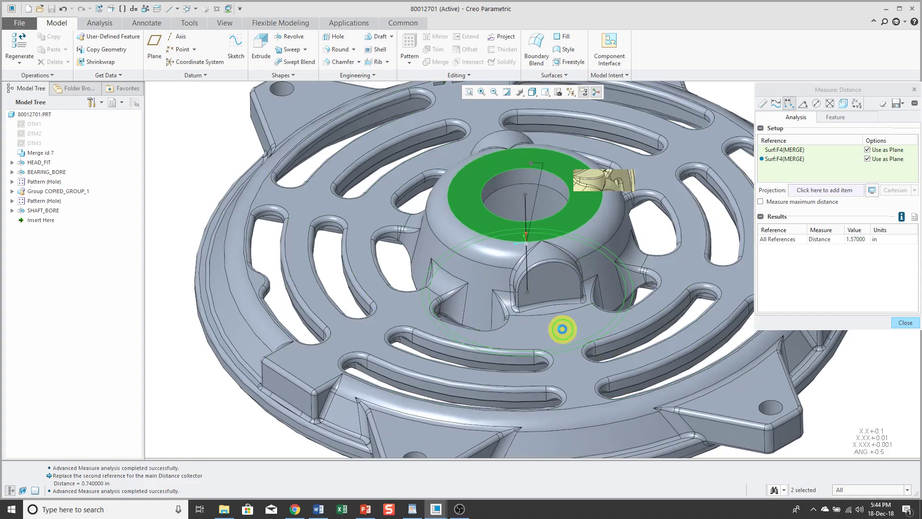
{"action": "left_click", "coordinate": [562, 329]}
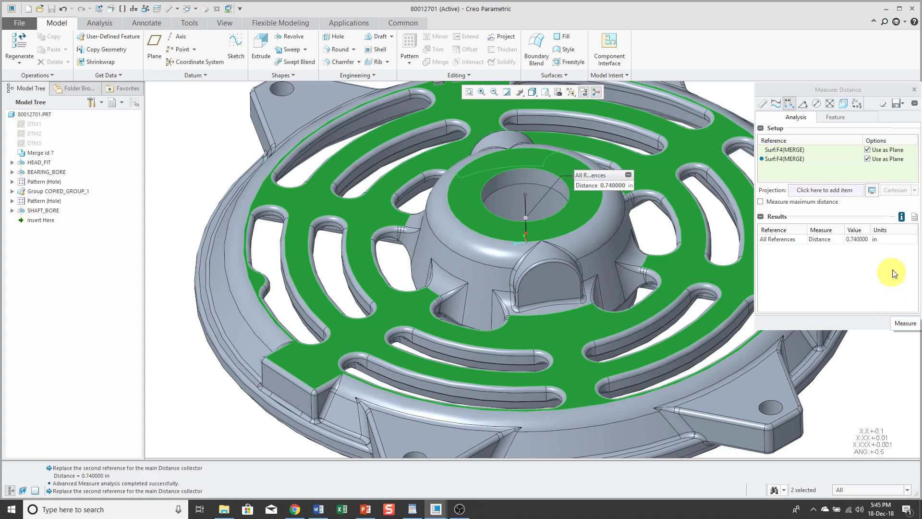
Step: Show the distance results in an information window, check its file saving options, and close it without saving
{"action": "left_click", "coordinate": [900, 218]}
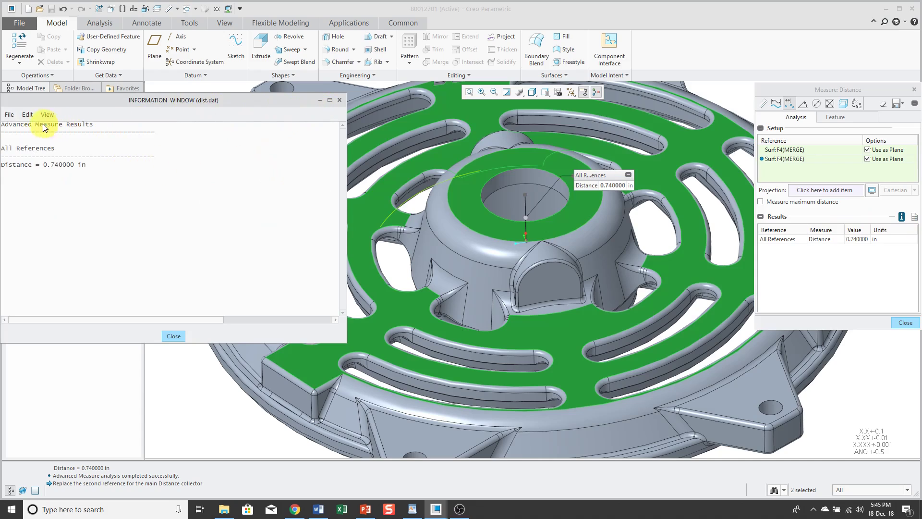
{"action": "left_click", "coordinate": [9, 114]}
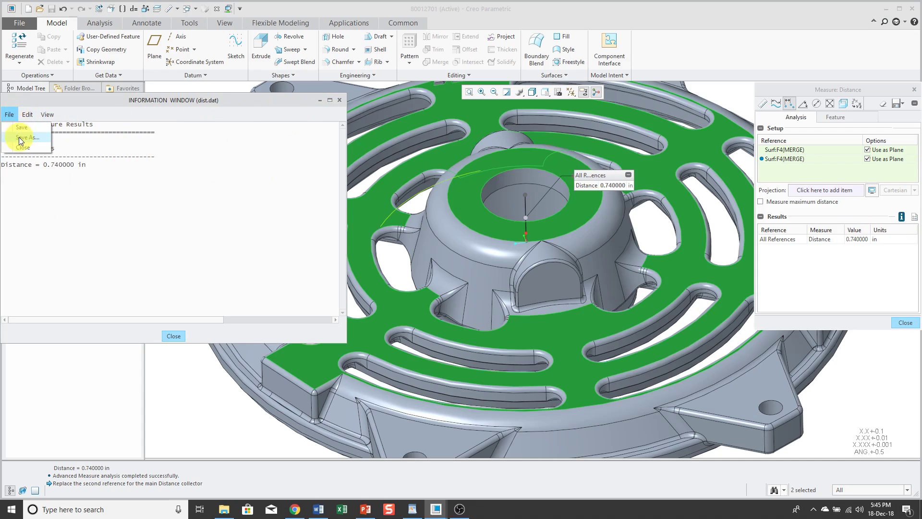
{"action": "left_click", "coordinate": [170, 337]}
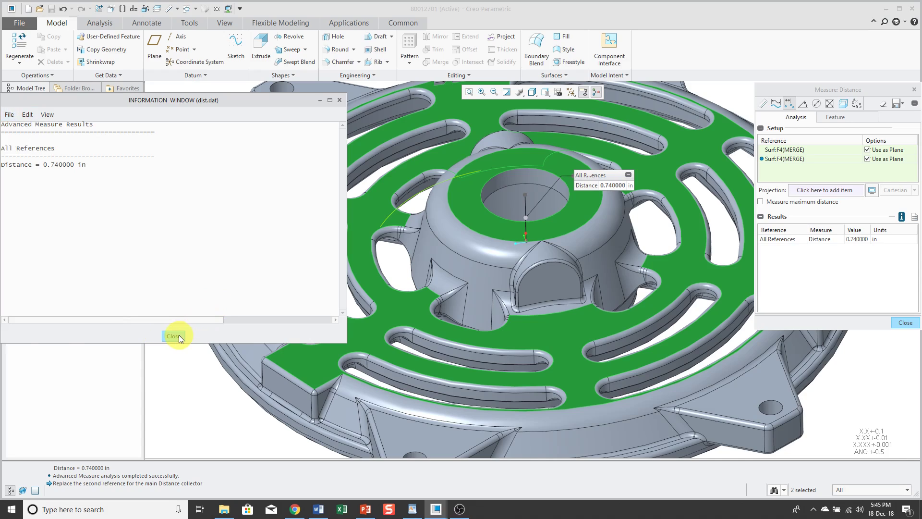
{"action": "left_click", "coordinate": [178, 335]}
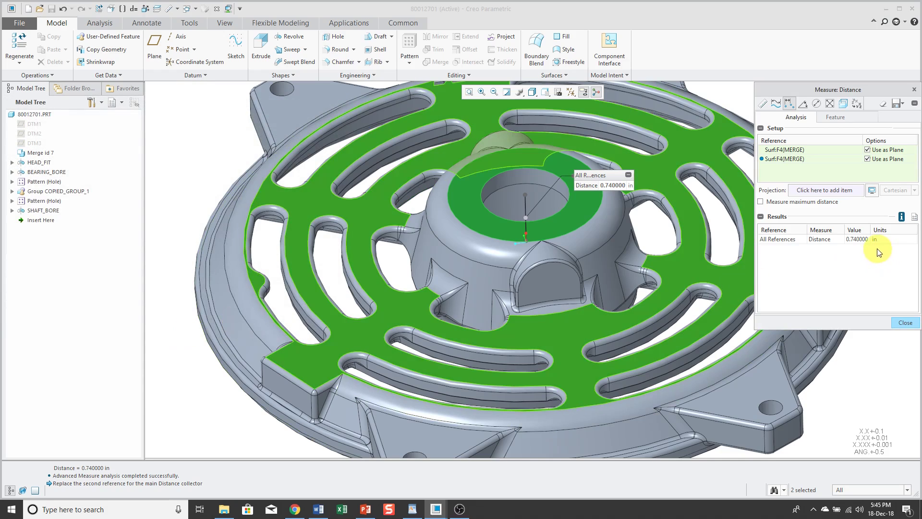
Step: Check the copy option for the distance value in the results table and highlight the same value in the message log
{"action": "right_click", "coordinate": [858, 240]}
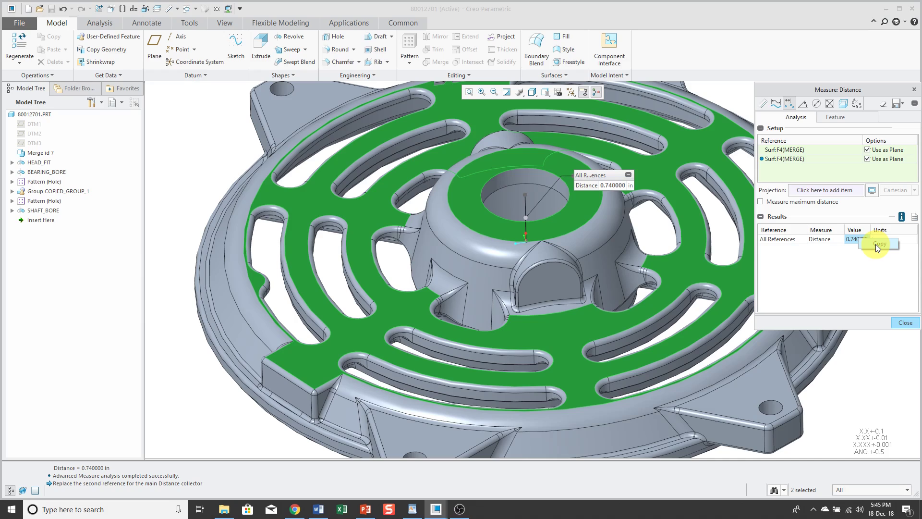
{"action": "left_click", "coordinate": [82, 467]}
{"action": "left_click_drag", "start_coordinate": [83, 467], "coordinate": [103, 468]}
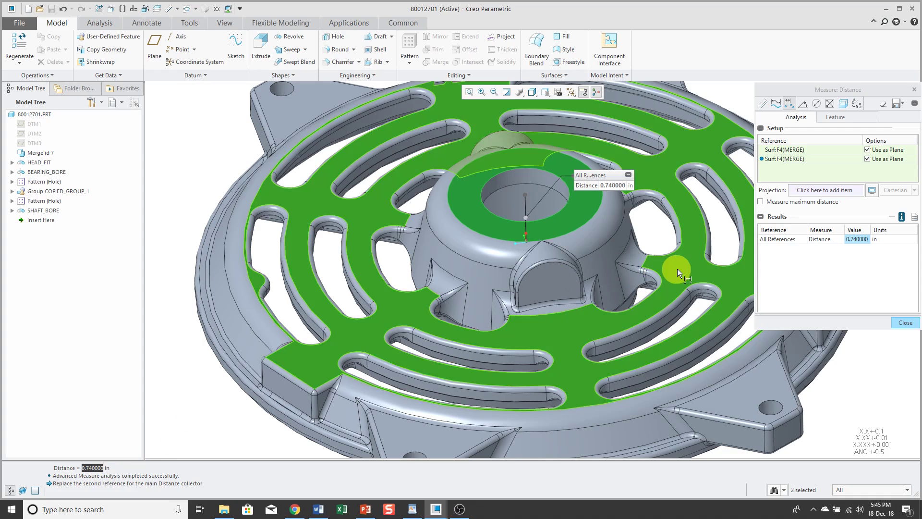
Step: Set the measurement results' length units to mm instead of the model's units, and close the distance measurement
{"action": "left_click", "coordinate": [914, 219]}
{"action": "left_click_drag", "start_coordinate": [894, 234], "coordinate": [698, 182]}
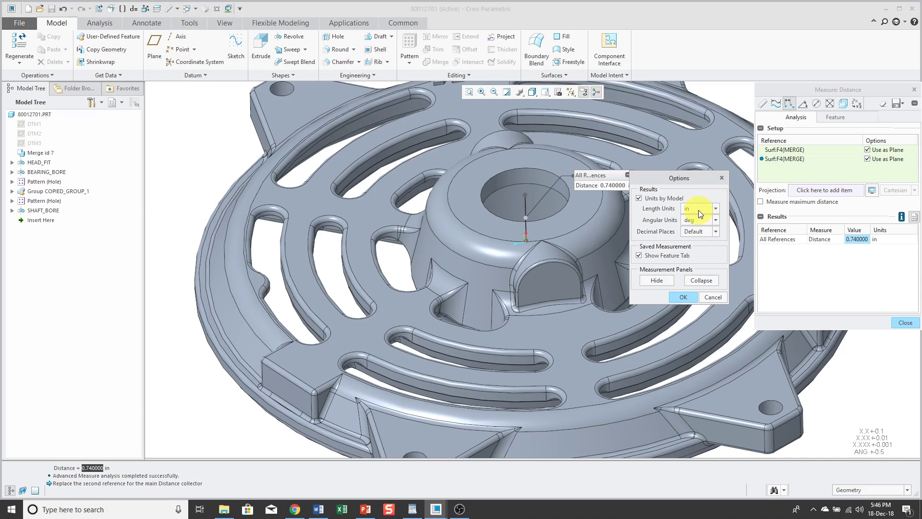
{"action": "left_click", "coordinate": [716, 210]}
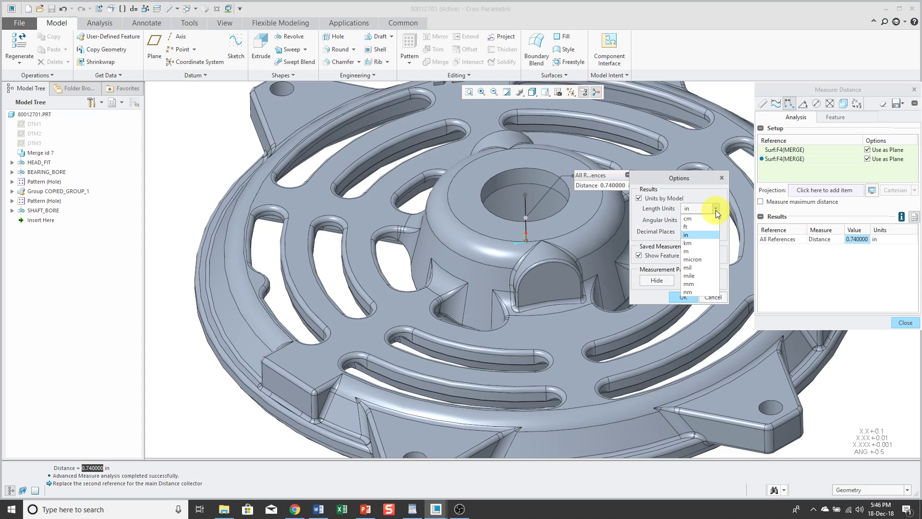
{"action": "left_click", "coordinate": [693, 284]}
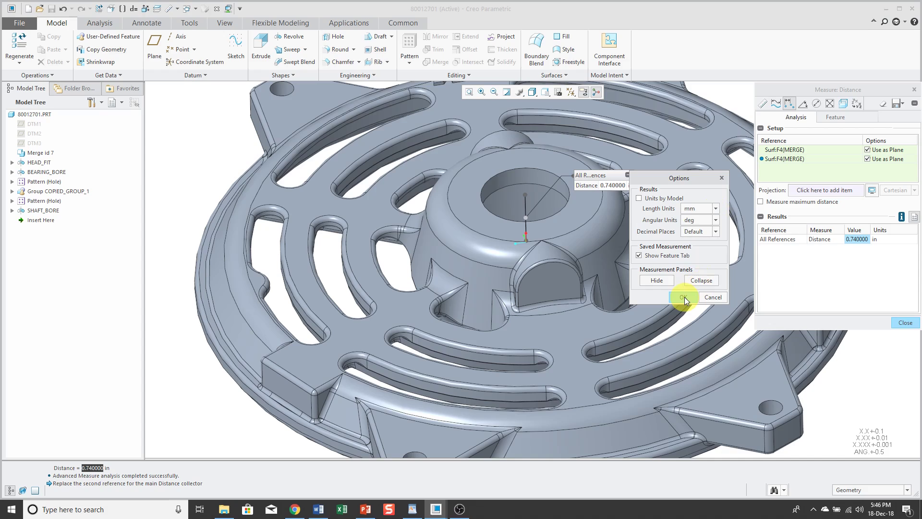
{"action": "left_click", "coordinate": [684, 297]}
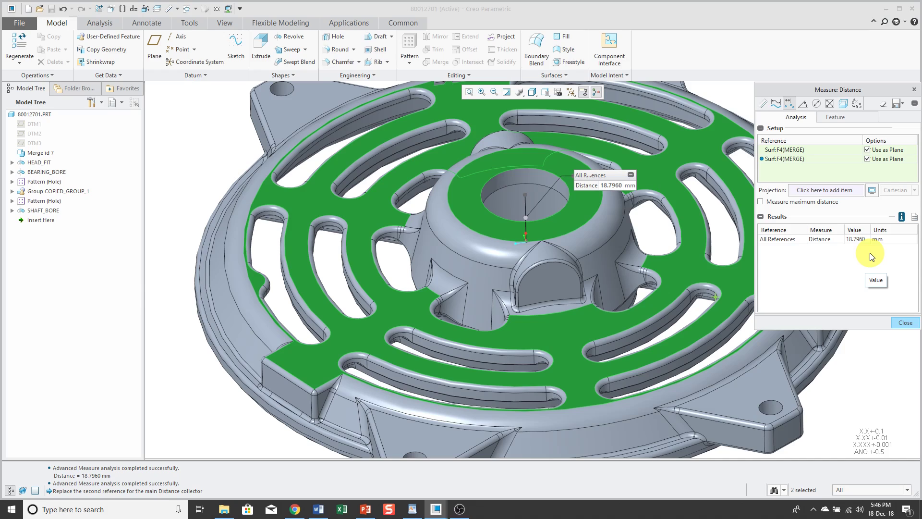
{"action": "left_click", "coordinate": [903, 323]}
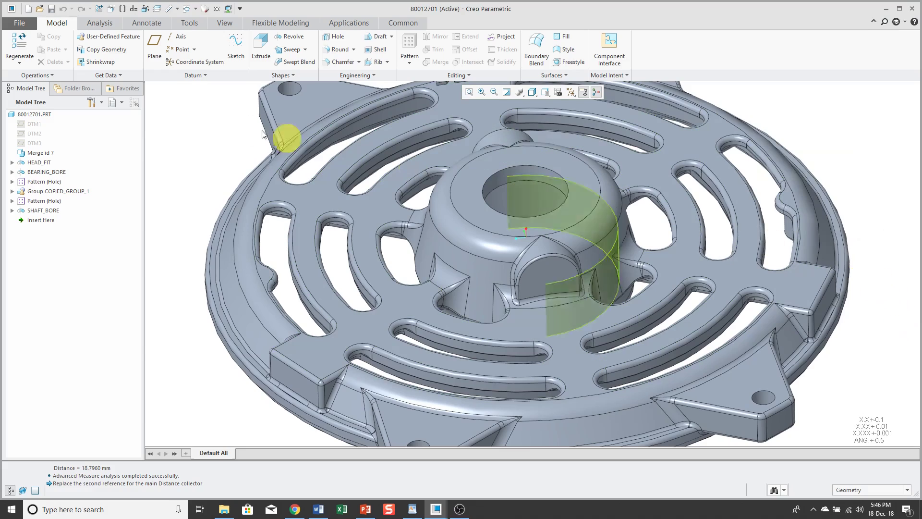
Step: Switch to the MOTOR_1HP assembly and measure the angle between the yellow base's sloped gusset face and its flat foot surface
{"action": "left_click", "coordinate": [194, 9]}
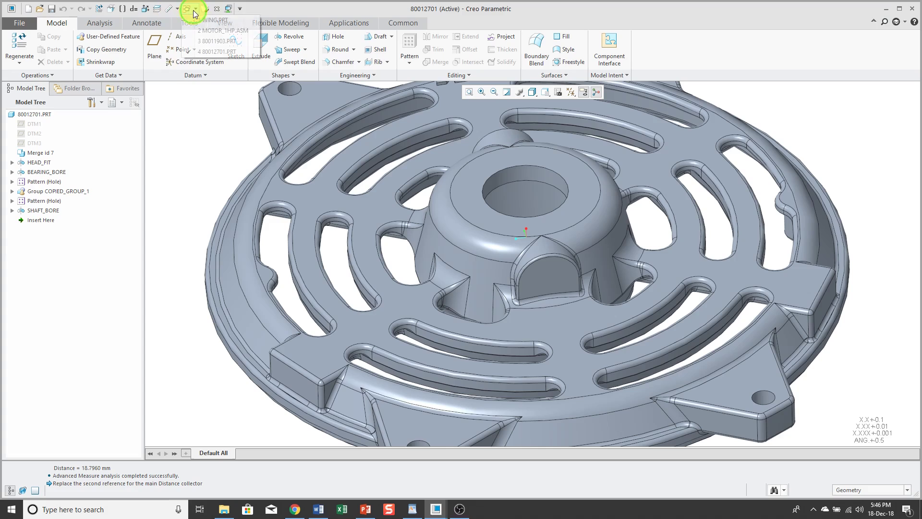
{"action": "left_click", "coordinate": [221, 30]}
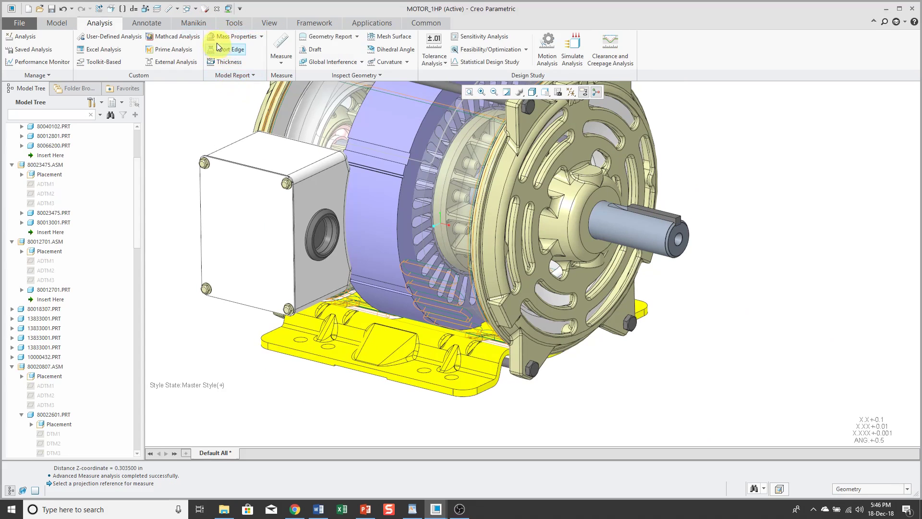
{"action": "left_click", "coordinate": [281, 61]}
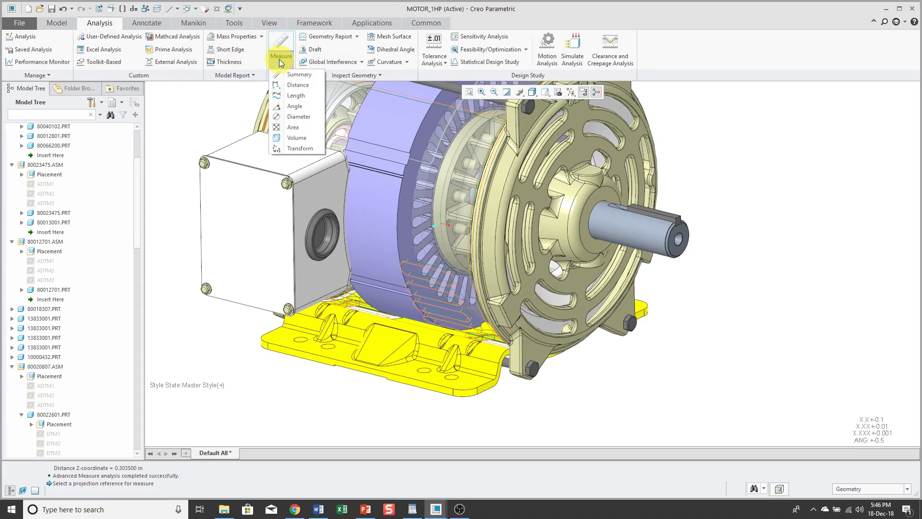
{"action": "left_click", "coordinate": [294, 106]}
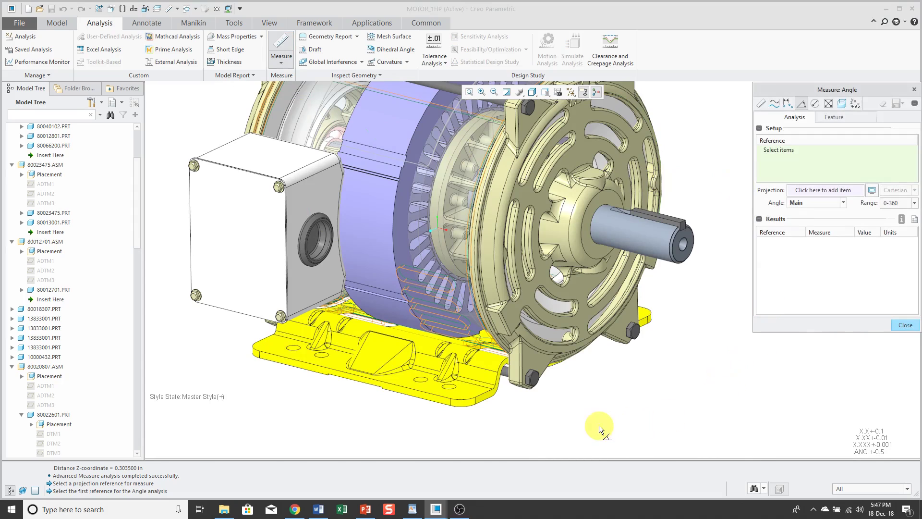
{"action": "scroll", "coordinate": [333, 396], "scroll_direction": "down", "scroll_amount": 5}
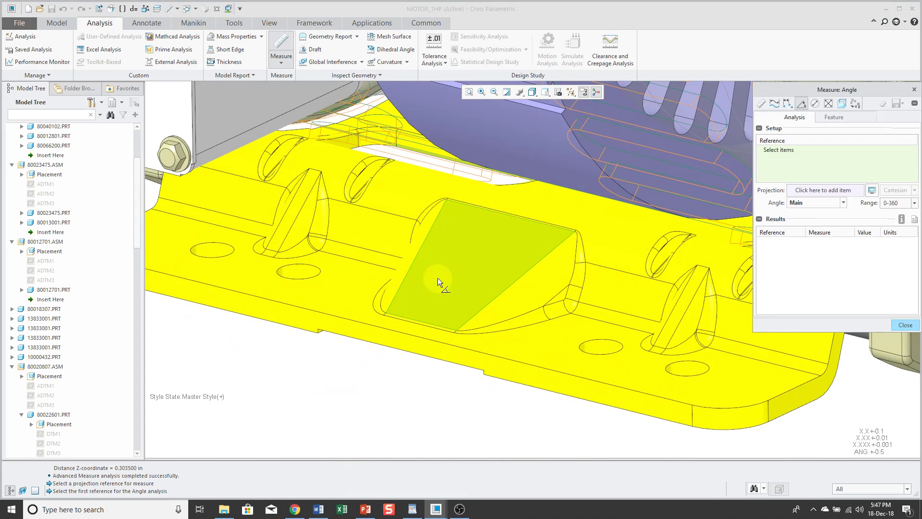
{"action": "left_click", "coordinate": [437, 281]}
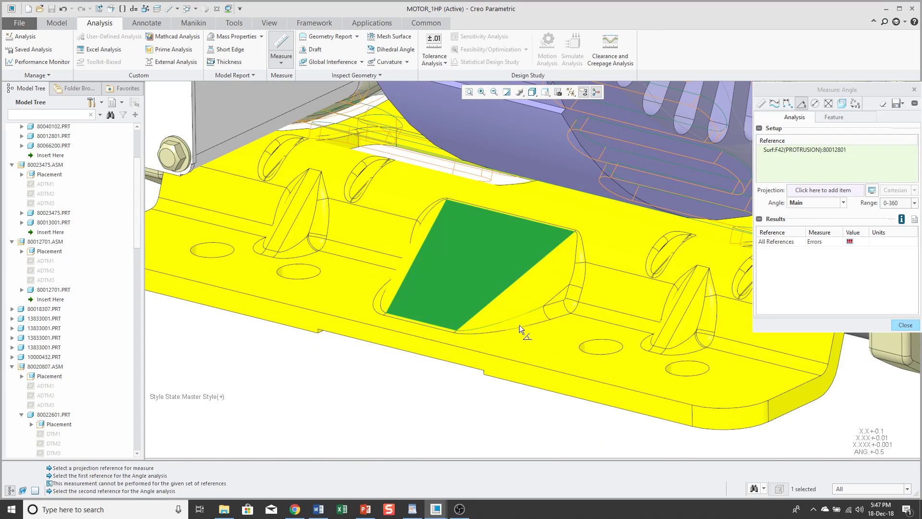
{"action": "left_click", "coordinate": [526, 339]}
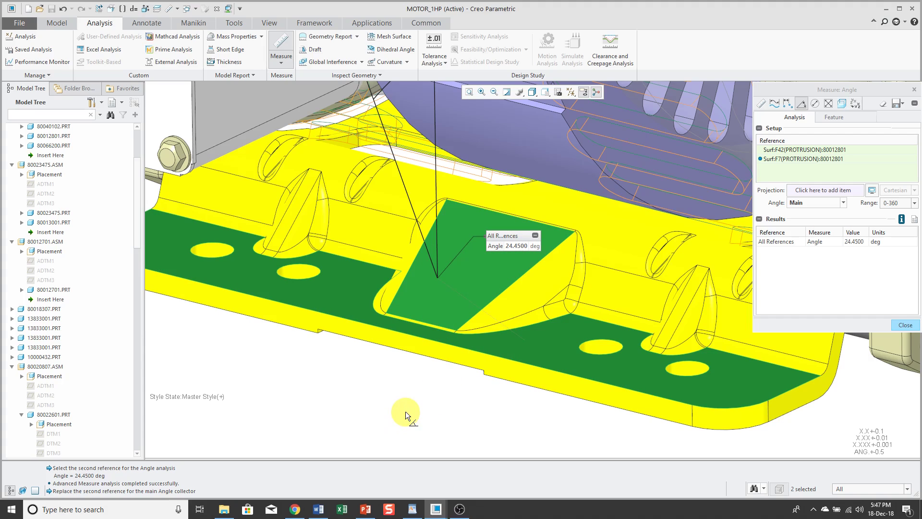
{"action": "scroll", "coordinate": [405, 411], "scroll_direction": "down", "scroll_amount": 3}
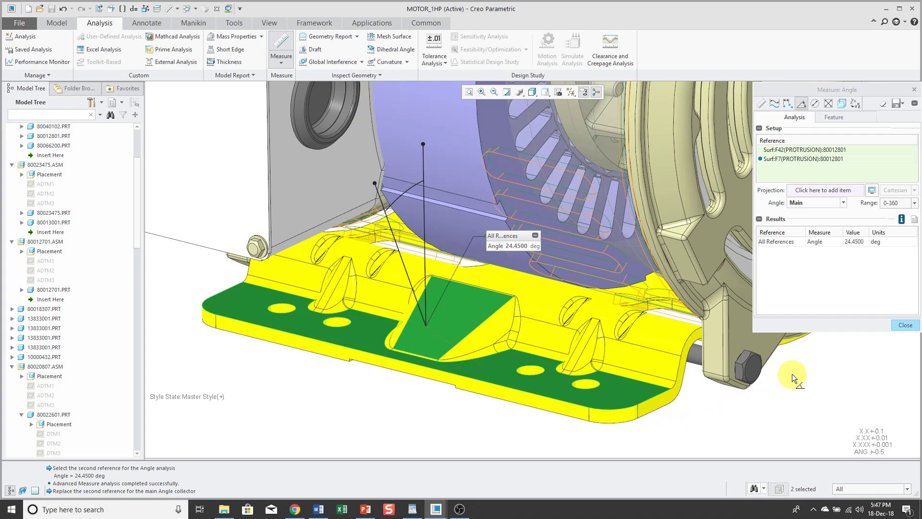
Step: Change the measured angle type to Supplement and inspect the angle on the base from another view
{"action": "left_click", "coordinate": [844, 203]}
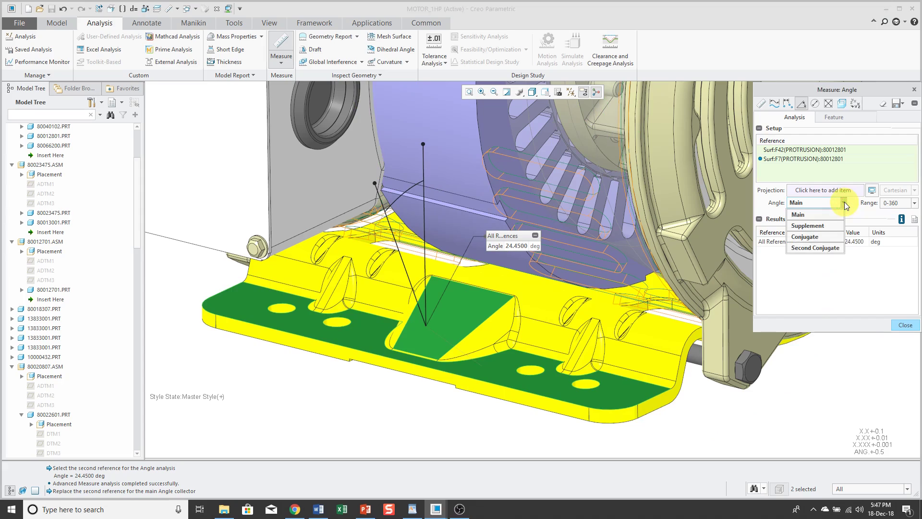
{"action": "left_click", "coordinate": [823, 224]}
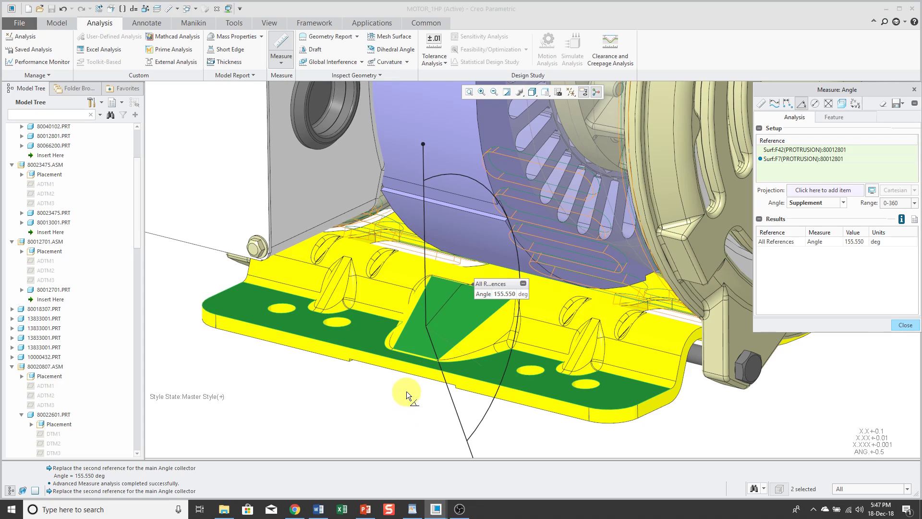
{"action": "middle_click_drag", "start_coordinate": [406, 391], "coordinate": [385, 387]}
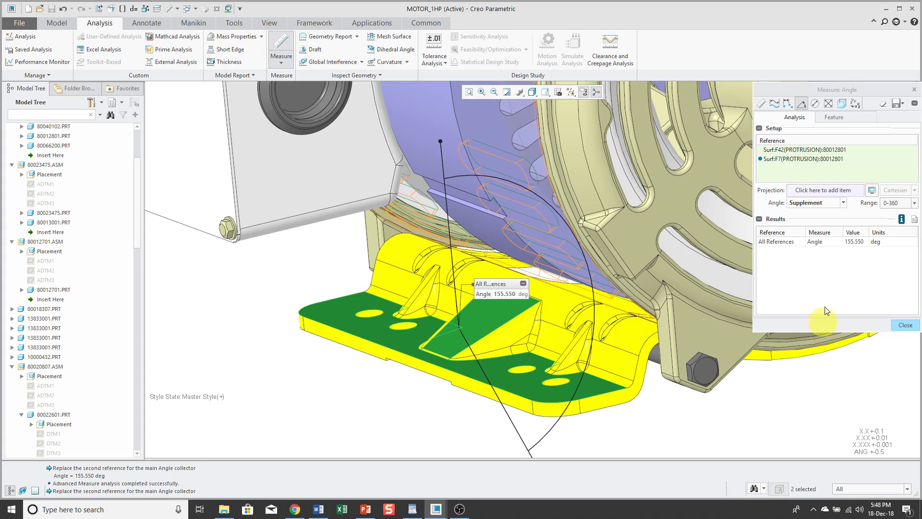
Step: Measure the diameter of the cylindrical surface of the motor's output shaft
{"action": "left_click", "coordinate": [815, 104]}
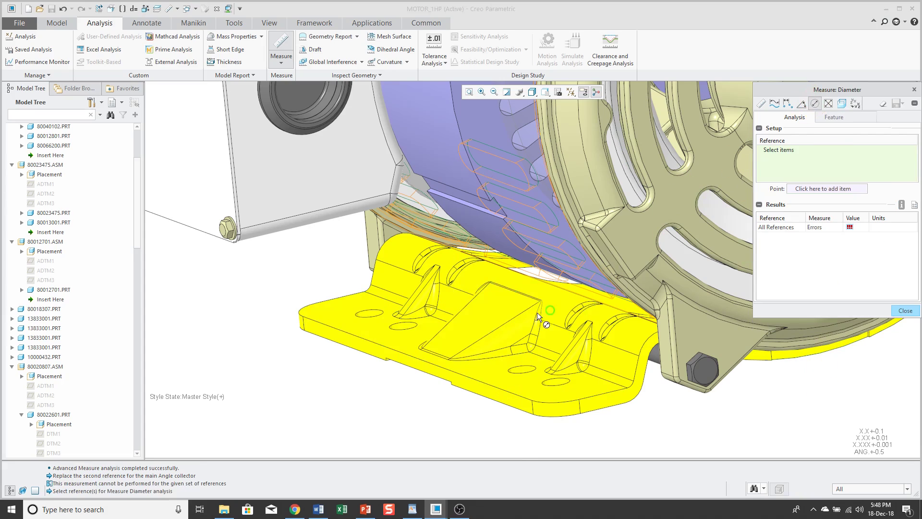
{"action": "scroll", "coordinate": [433, 309], "scroll_direction": "down", "scroll_amount": 5}
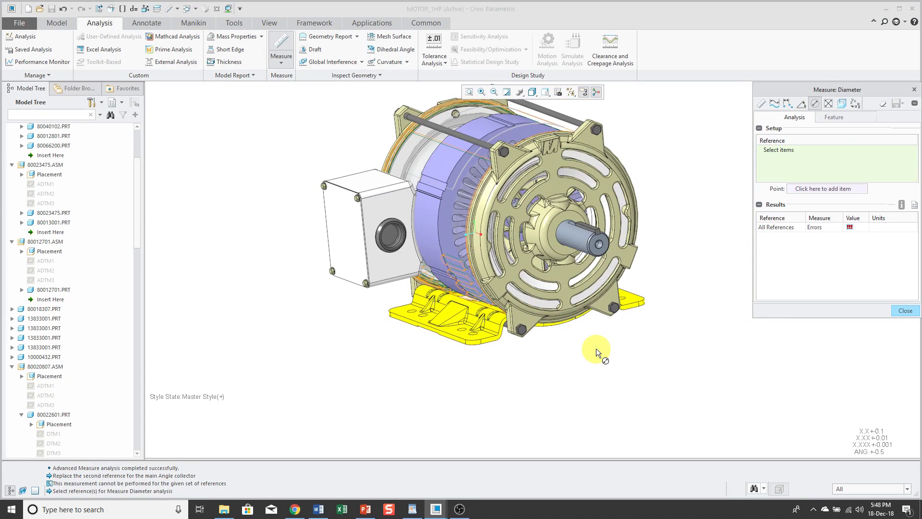
{"action": "scroll", "coordinate": [601, 275], "scroll_direction": "up", "scroll_amount": 3}
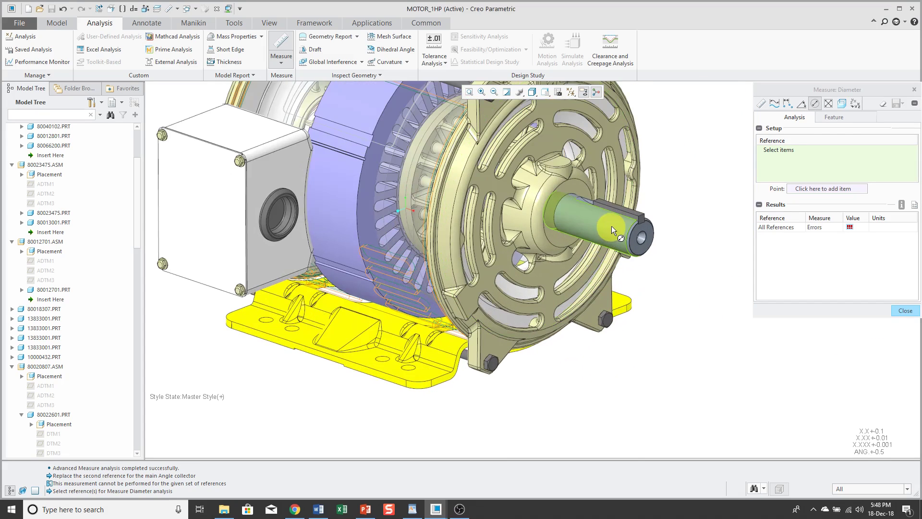
{"action": "left_click", "coordinate": [612, 225]}
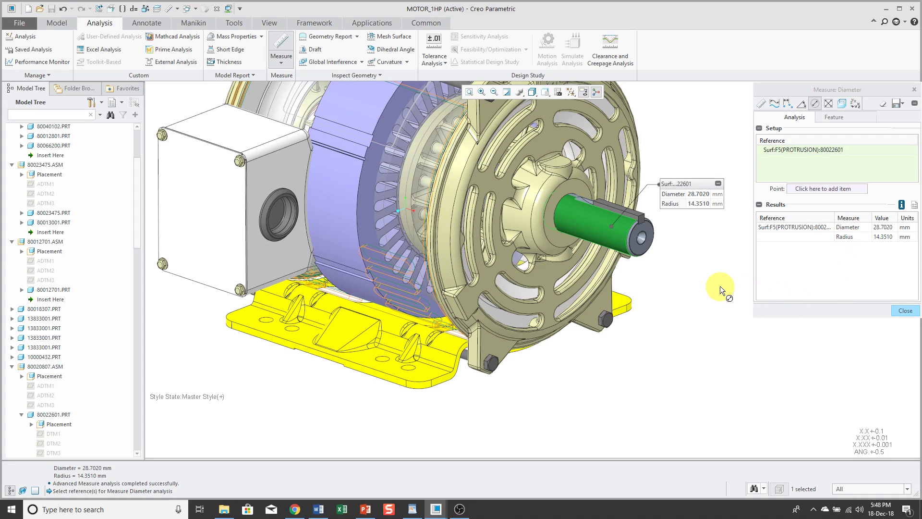
Step: Show the diameter measurement's feature parameters and collapse subassemblies 80020807, 80012701 and 80023475 to reach the end of the model tree
{"action": "left_click", "coordinate": [844, 118]}
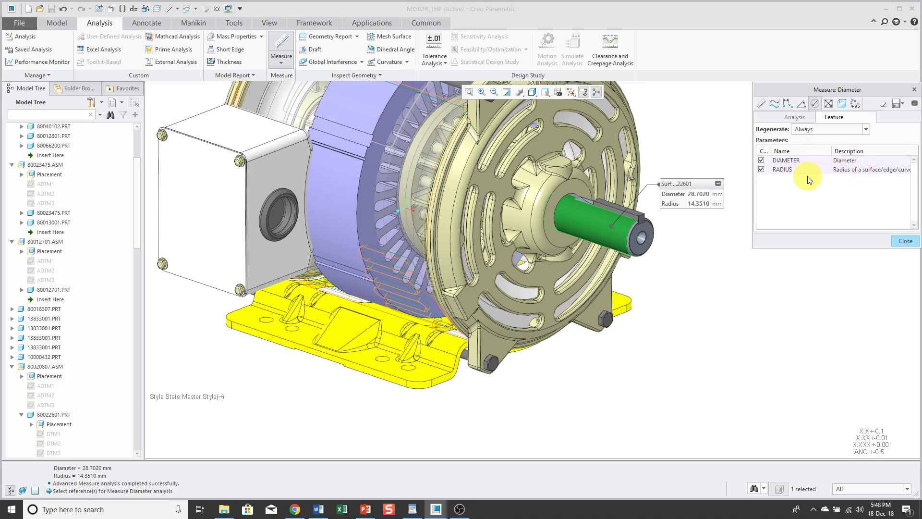
{"action": "left_click", "coordinate": [12, 366]}
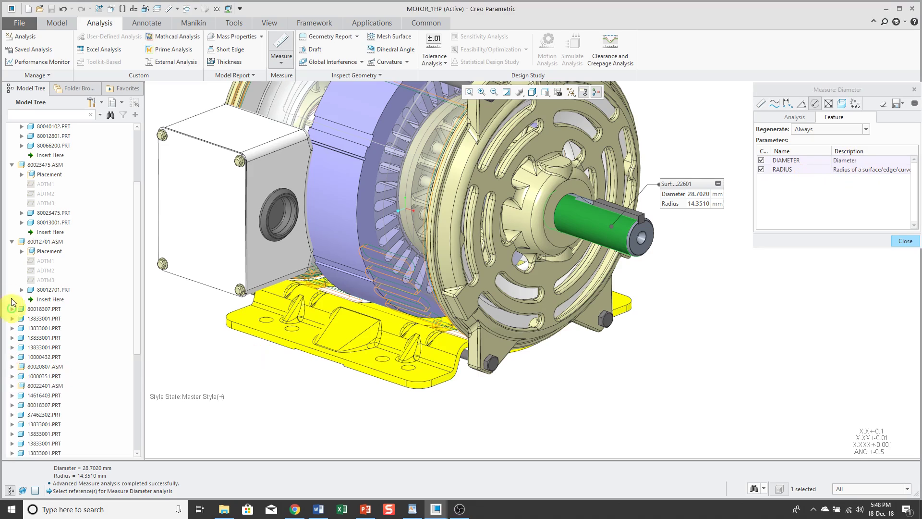
{"action": "left_click", "coordinate": [12, 242]}
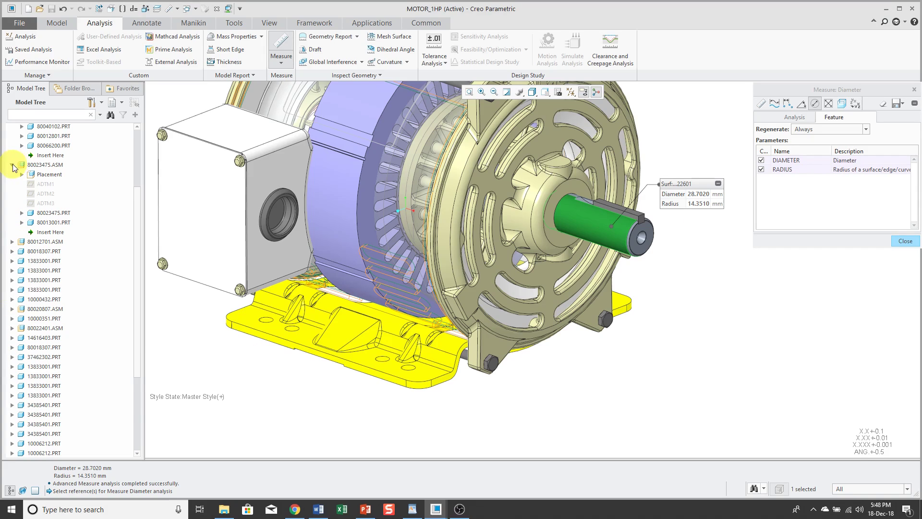
{"action": "left_click", "coordinate": [12, 165]}
{"action": "left_click_drag", "start_coordinate": [136, 230], "coordinate": [150, 355]}
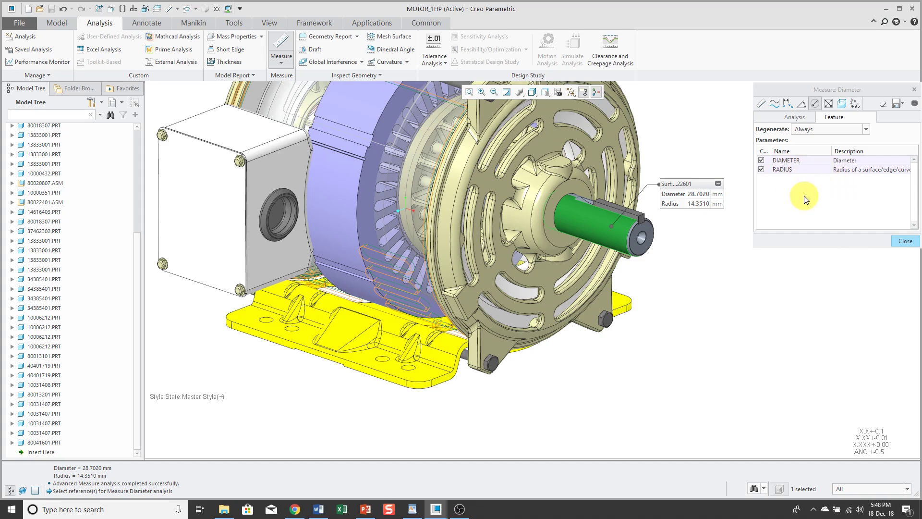
Step: Save the diameter measurement as a feature named shaft_dia and close the measurement
{"action": "left_click", "coordinate": [897, 106]}
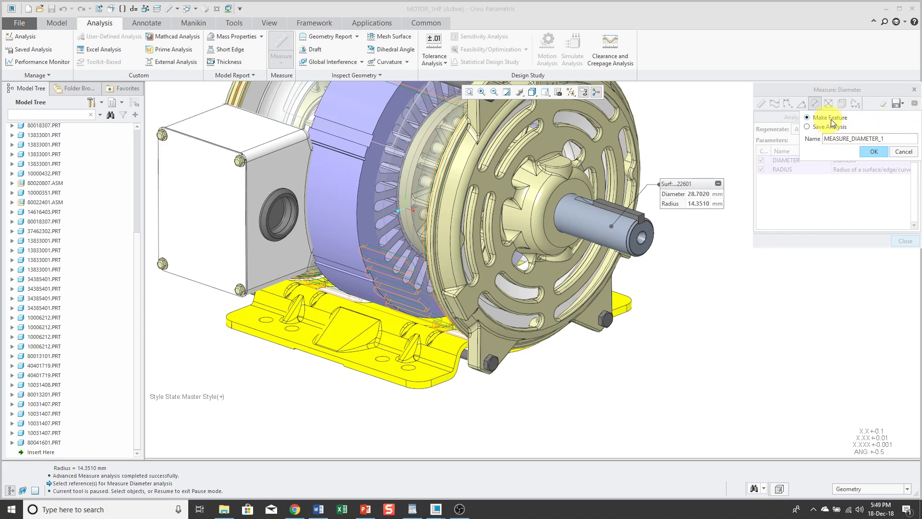
{"action": "double_click", "coordinate": [850, 139]}
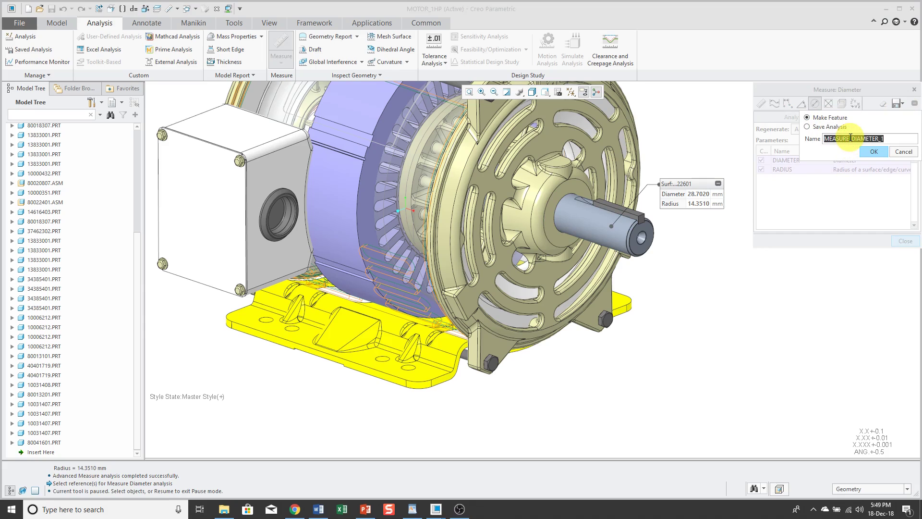
{"action": "type", "text": "shaft"}
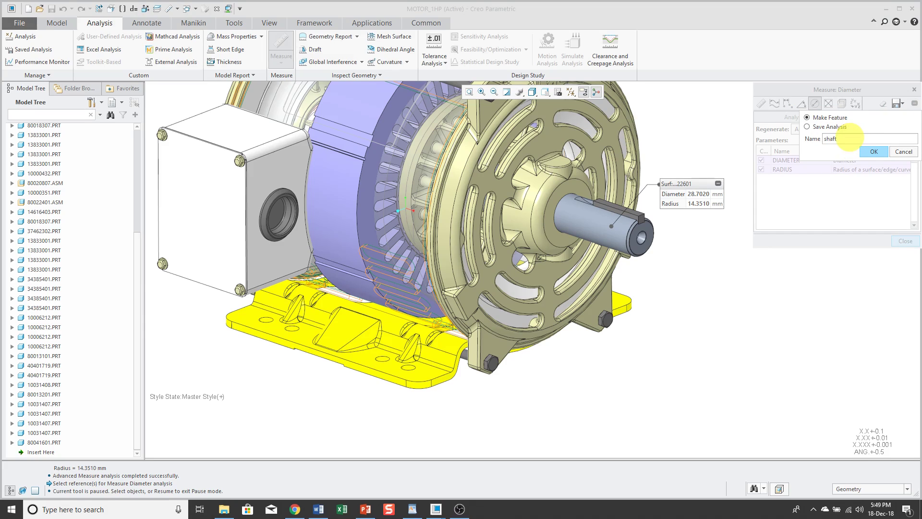
{"action": "type", "text": "_dia"}
{"action": "key", "text": "Return"}
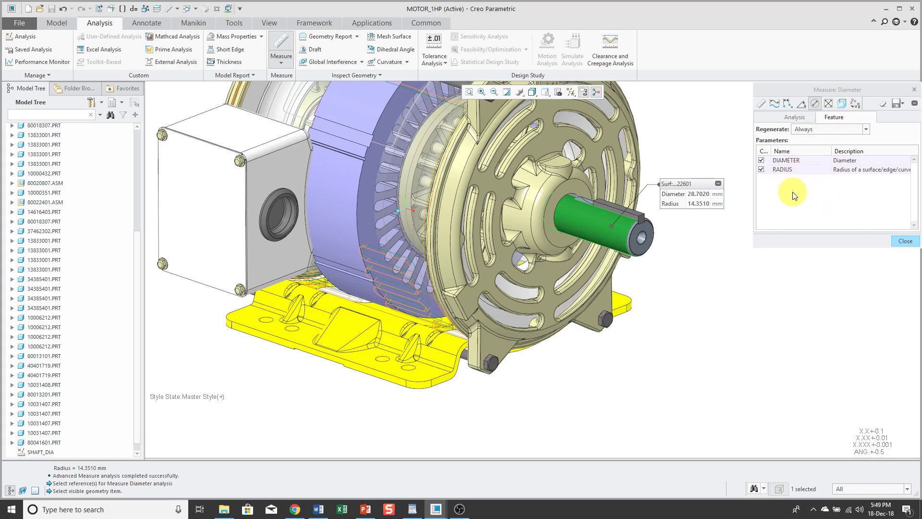
{"action": "left_click", "coordinate": [906, 241]}
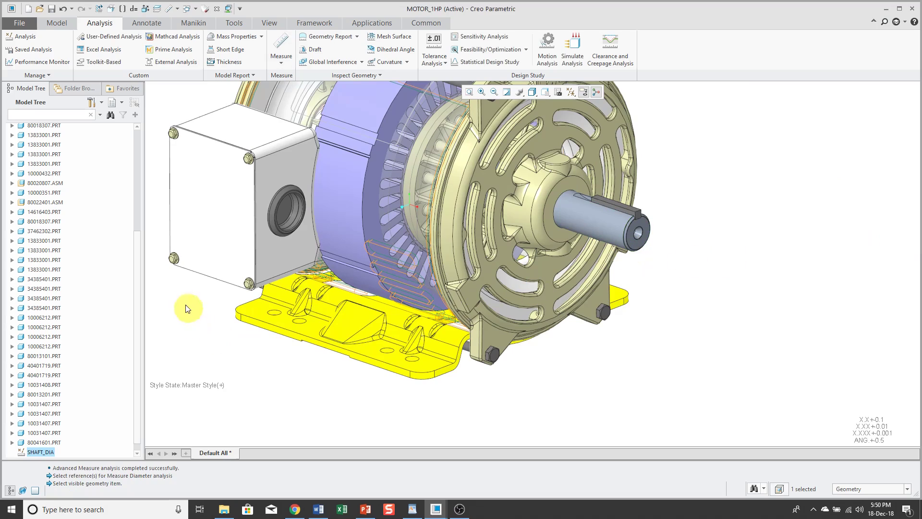
Step: Add a model tree column for the feature parameter DIAMETER and check it for the SHAFT_DIA feature
{"action": "left_click", "coordinate": [102, 103]}
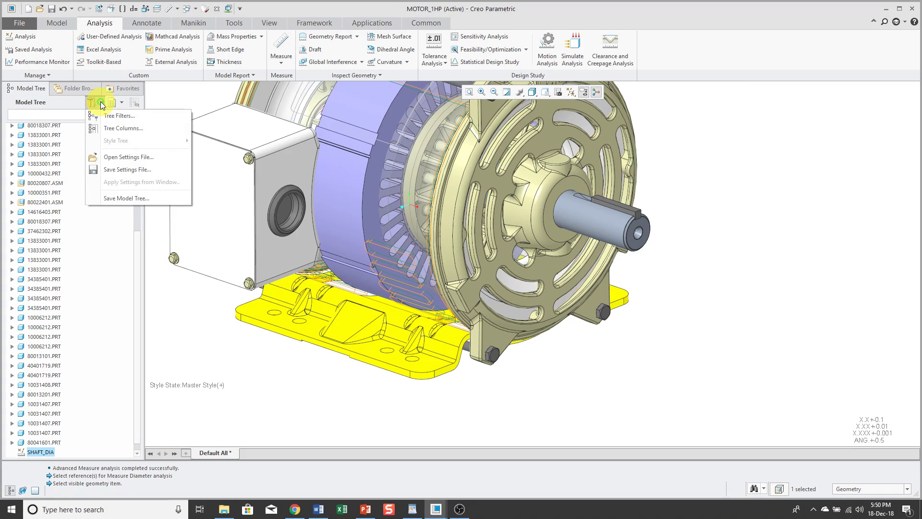
{"action": "left_click", "coordinate": [115, 128]}
{"action": "left_click", "coordinate": [407, 195]}
{"action": "left_click", "coordinate": [406, 229]}
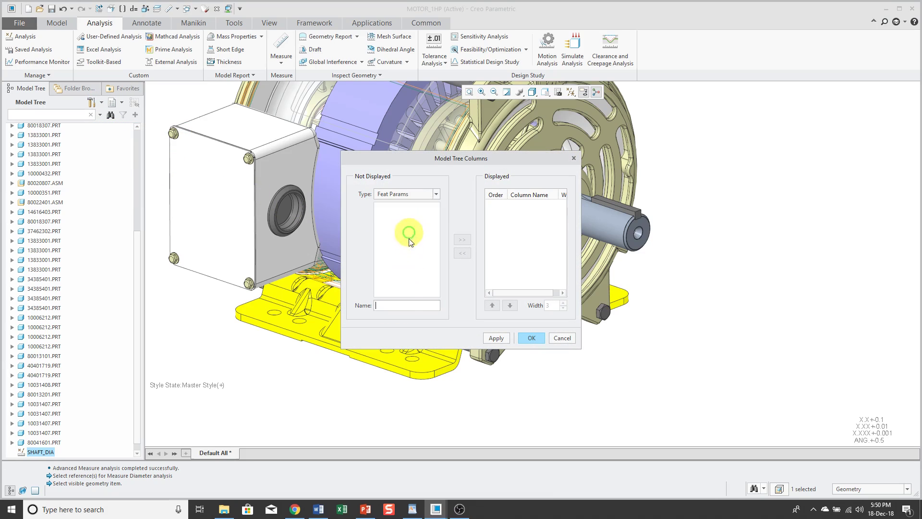
{"action": "left_click", "coordinate": [400, 306]}
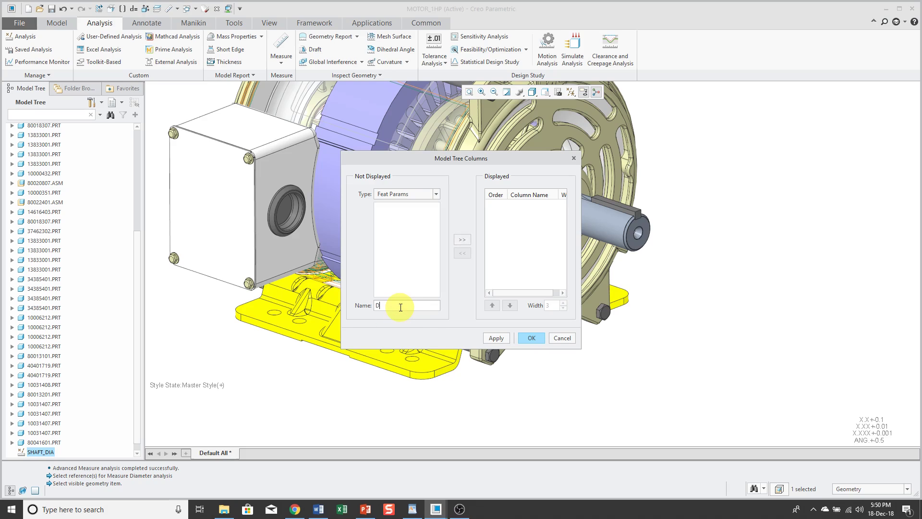
{"action": "type", "text": "DIAMETER"}
{"action": "left_click", "coordinate": [462, 240]}
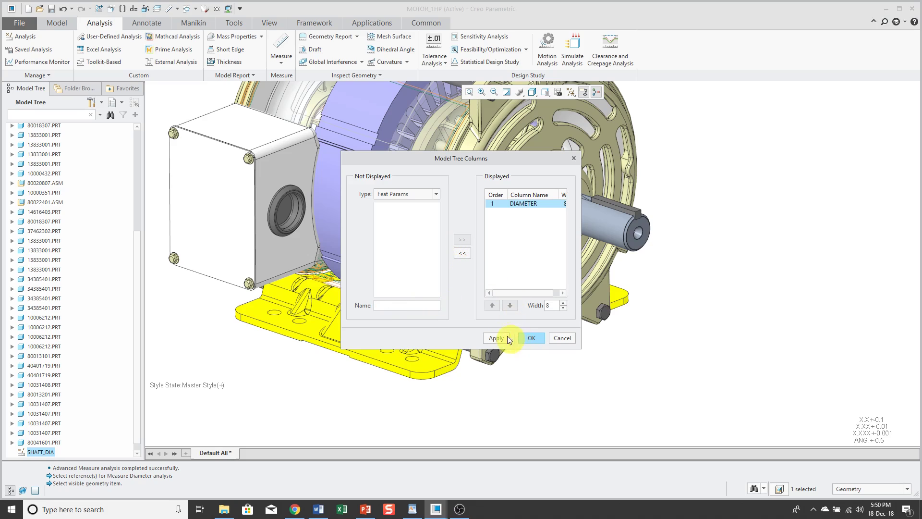
{"action": "left_click", "coordinate": [526, 337]}
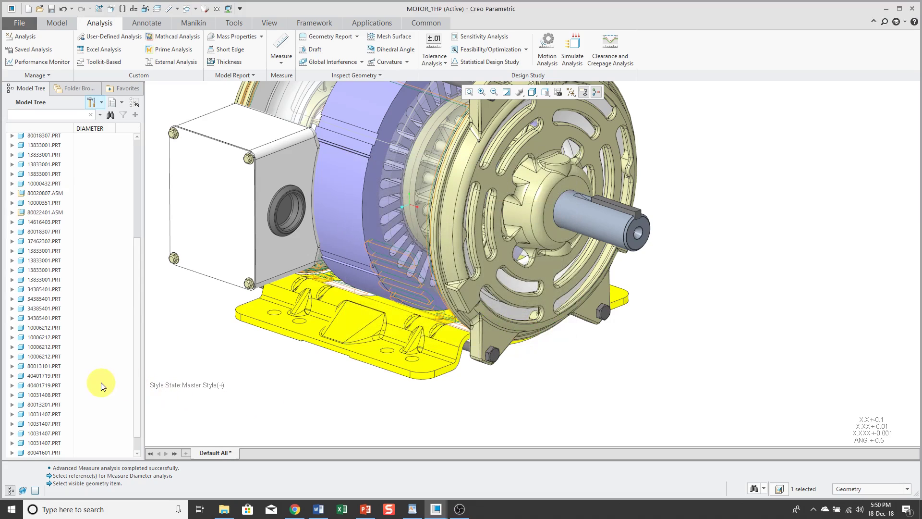
{"action": "scroll", "coordinate": [101, 385], "scroll_direction": "down", "scroll_amount": 2}
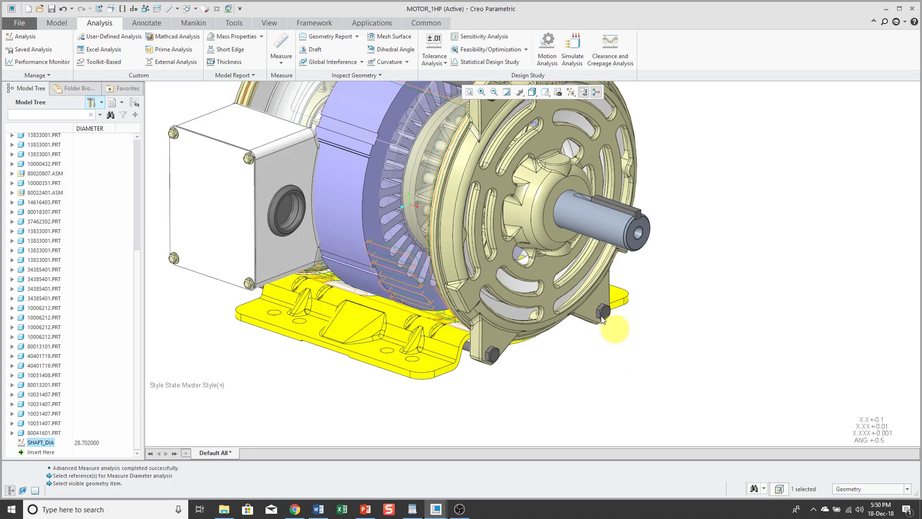
Step: Switch to the WING.PRT model and turn on the display of its datum planes
{"action": "left_click", "coordinate": [282, 60]}
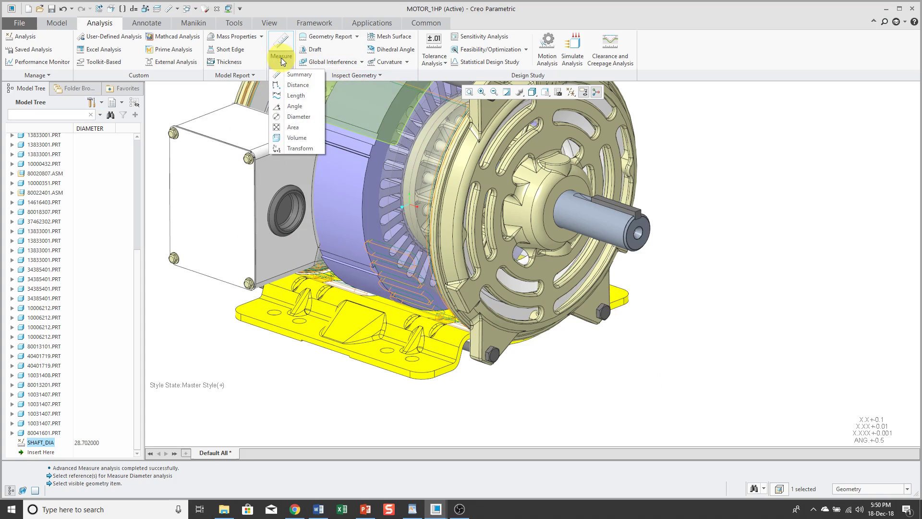
{"action": "left_click", "coordinate": [195, 10]}
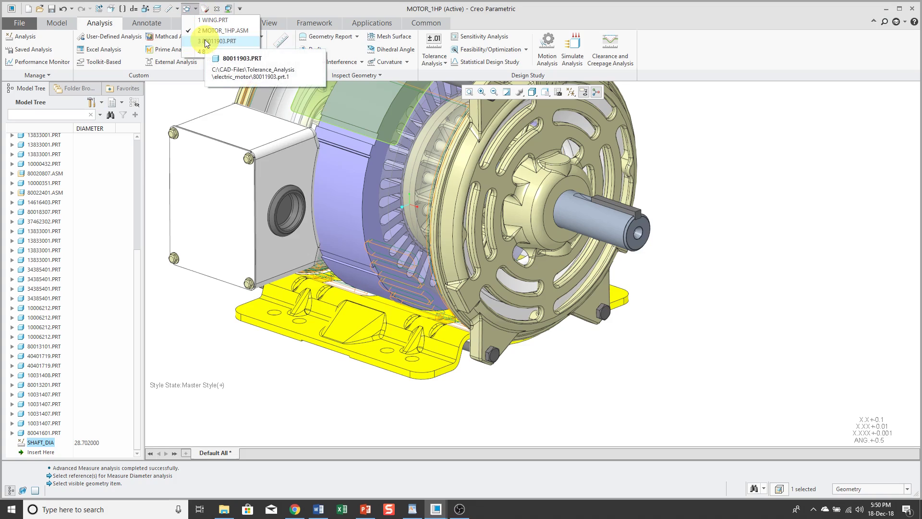
{"action": "left_click", "coordinate": [214, 21]}
{"action": "middle_click_drag", "start_coordinate": [473, 240], "coordinate": [540, 208]}
{"action": "left_click", "coordinate": [570, 95]}
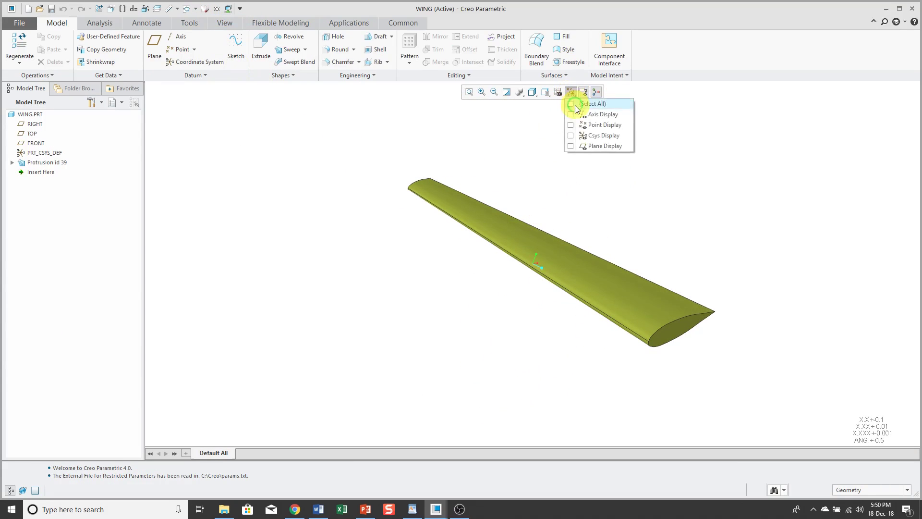
{"action": "left_click", "coordinate": [601, 147]}
{"action": "left_click", "coordinate": [618, 215]}
{"action": "mouse_move", "coordinate": [576, 199]}
{"action": "middle_mouse_down"}
{"action": "mouse_move", "coordinate": [555, 212]}
{"action": "mouse_move", "coordinate": [562, 202]}
{"action": "mouse_move", "coordinate": [553, 199]}
{"action": "middle_mouse_up"}
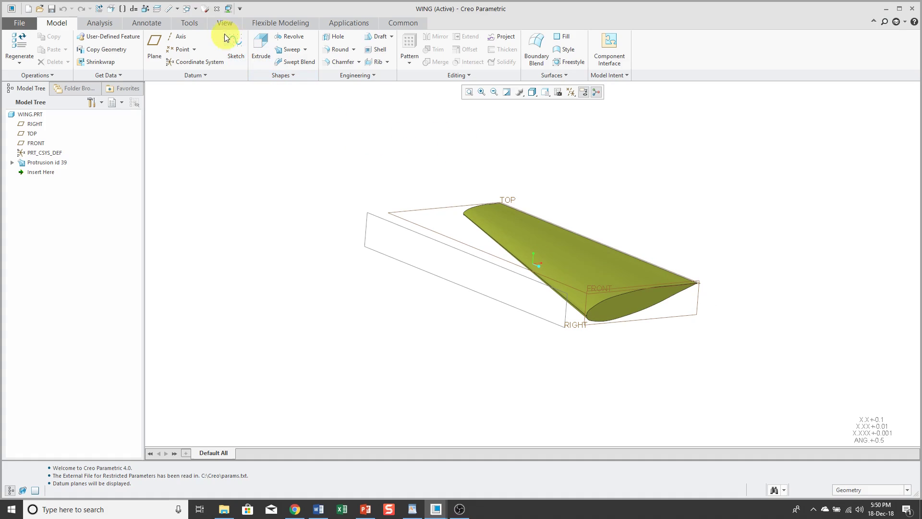
Step: Measure the total area of the wing's upper and lower surfaces
{"action": "left_click", "coordinate": [177, 9]}
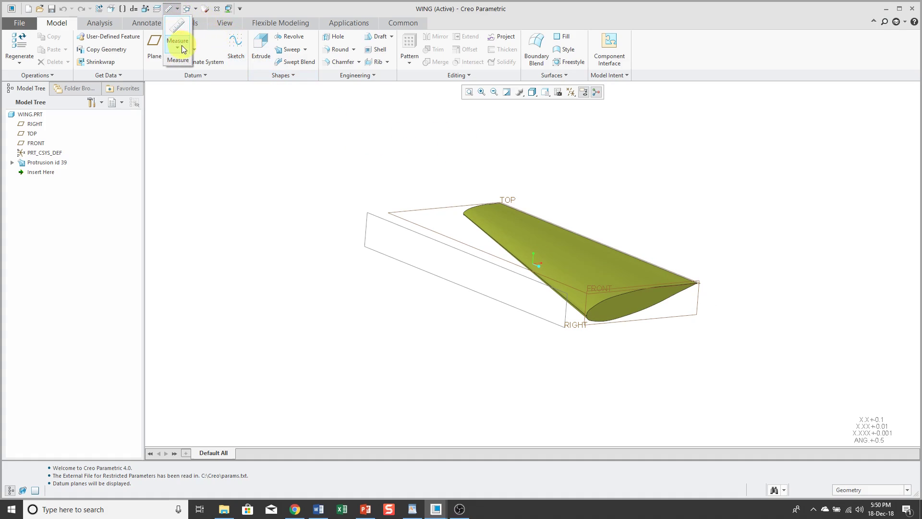
{"action": "left_click", "coordinate": [182, 48]}
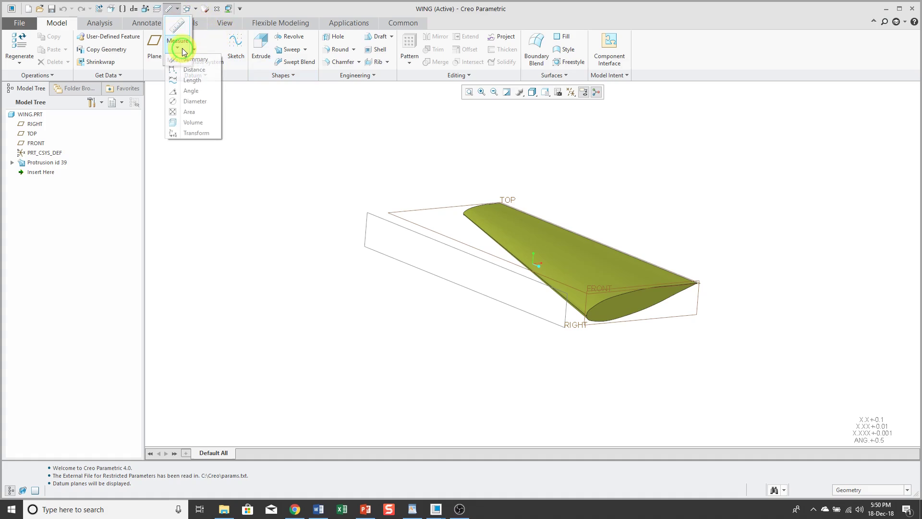
{"action": "left_click", "coordinate": [191, 110]}
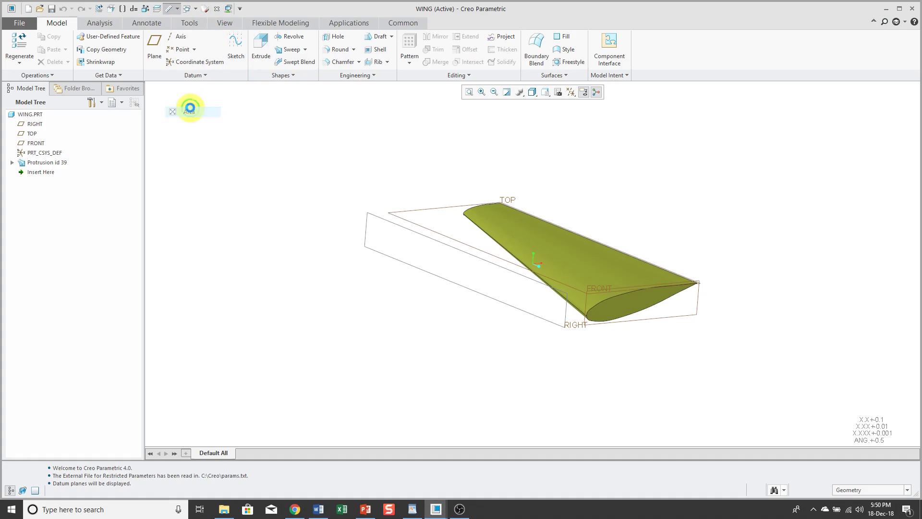
{"action": "left_click", "coordinate": [564, 243]}
{"action": "middle_click_drag", "start_coordinate": [577, 304], "coordinate": [593, 287]}
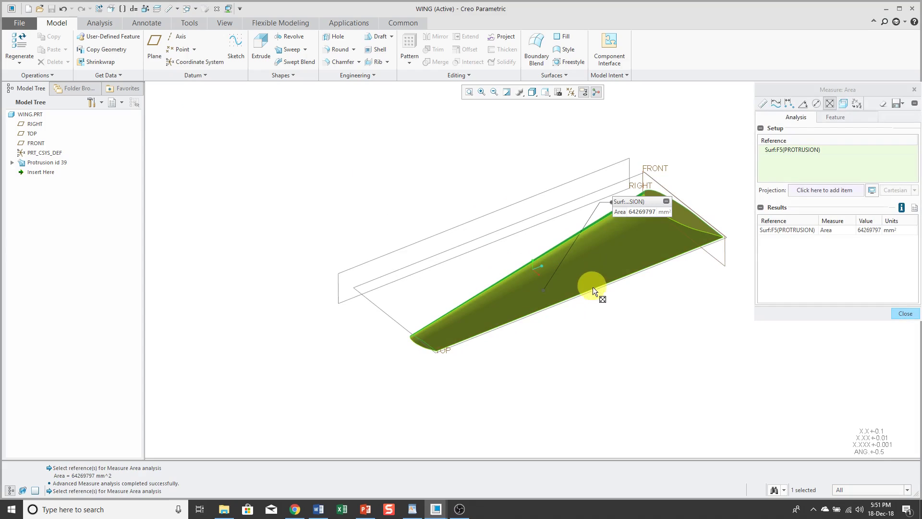
{"action": "left_click", "coordinate": [595, 254], "text": "ctrl"}
{"action": "middle_click_drag", "start_coordinate": [601, 249], "coordinate": [599, 300]}
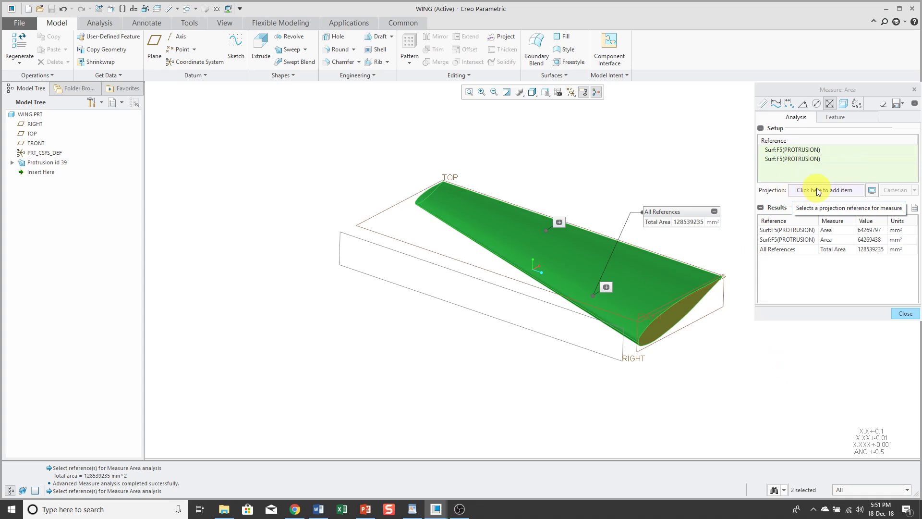
Step: Remove both surfaces from the area measurement's references and measure the area of the whole WING.PRT instead
{"action": "right_click", "coordinate": [814, 151]}
{"action": "left_click", "coordinate": [827, 157]}
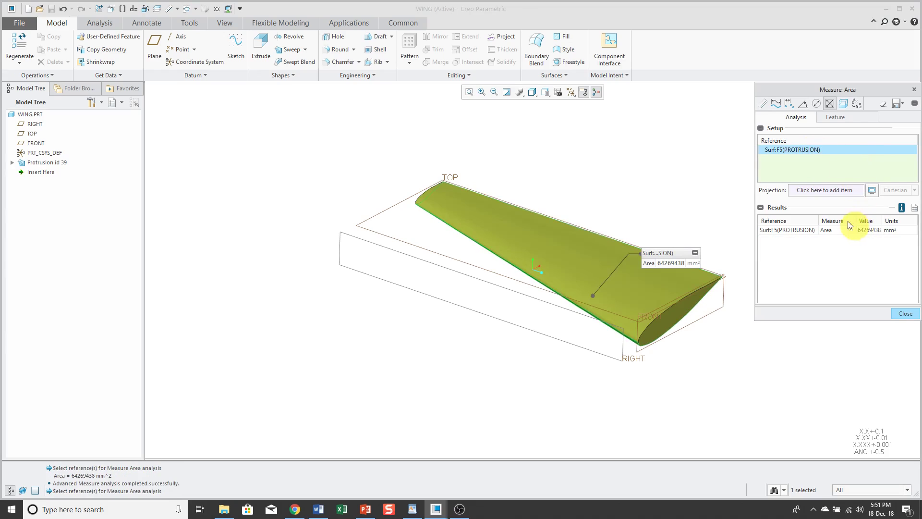
{"action": "right_click", "coordinate": [801, 154]}
{"action": "left_click", "coordinate": [814, 152]}
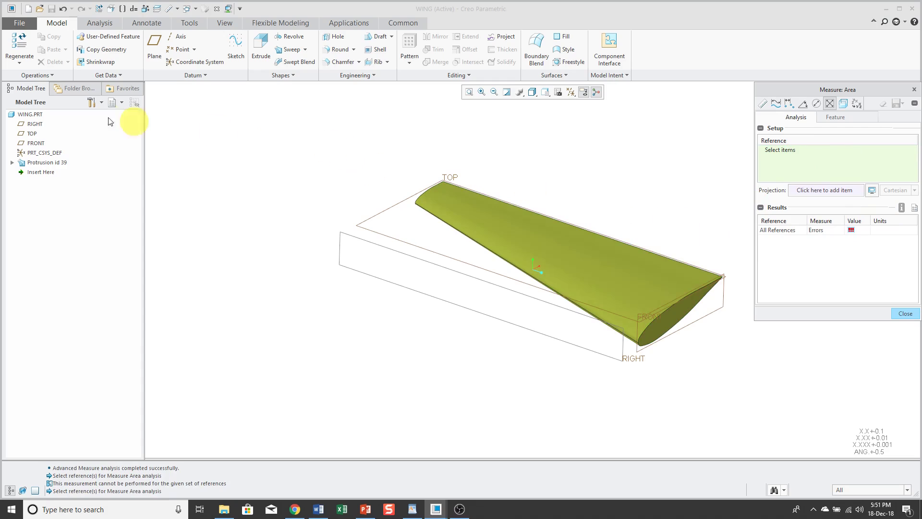
{"action": "left_click", "coordinate": [35, 115]}
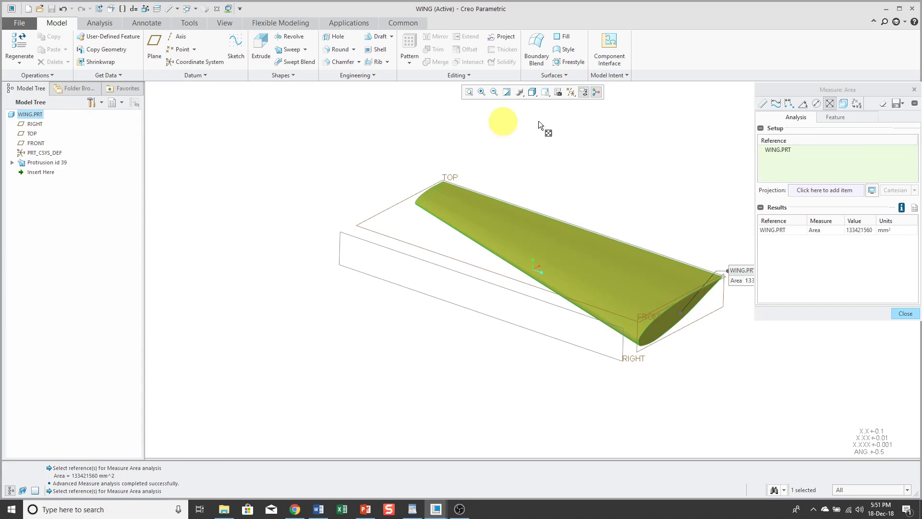
Step: Use the RIGHT datum plane as the projection reference to measure the wing's projected area
{"action": "right_click", "coordinate": [665, 180]}
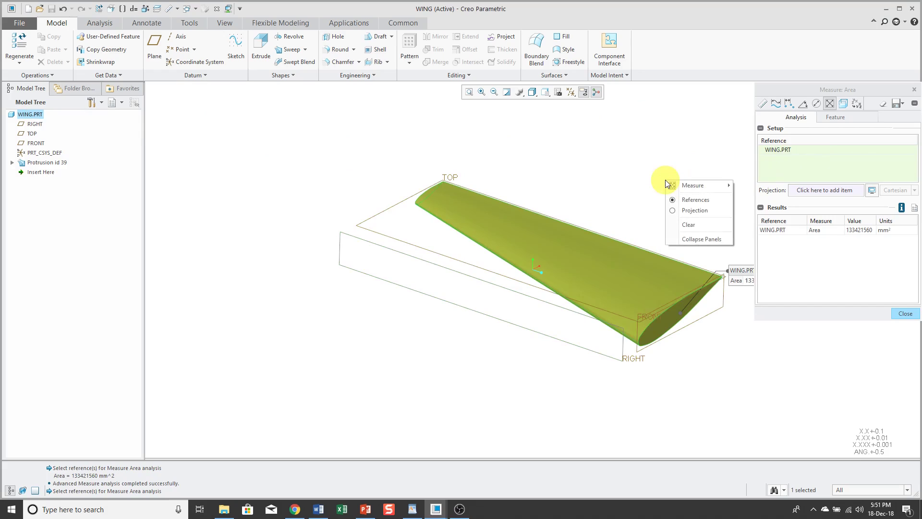
{"action": "left_click", "coordinate": [691, 211]}
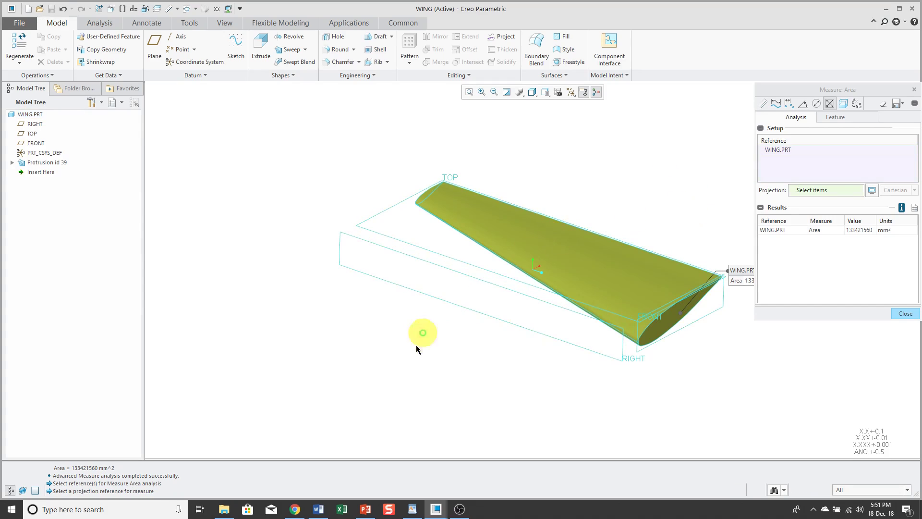
{"action": "left_click", "coordinate": [501, 321]}
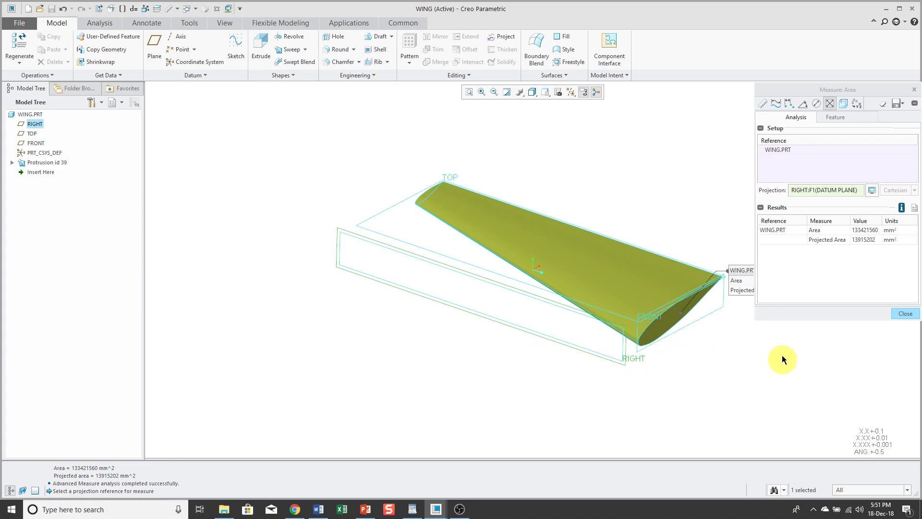
Step: Set the area measurement's length units to m and close the measurement
{"action": "left_click", "coordinate": [914, 208]}
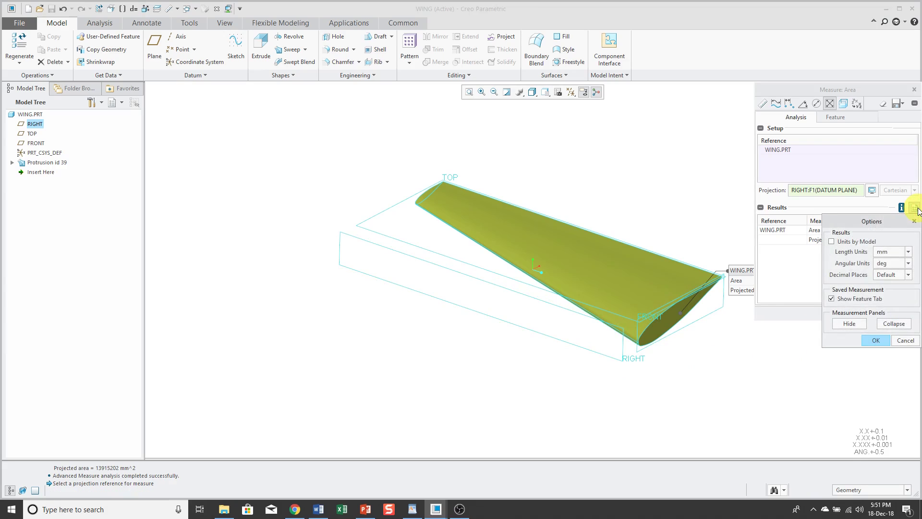
{"action": "left_click", "coordinate": [907, 252]}
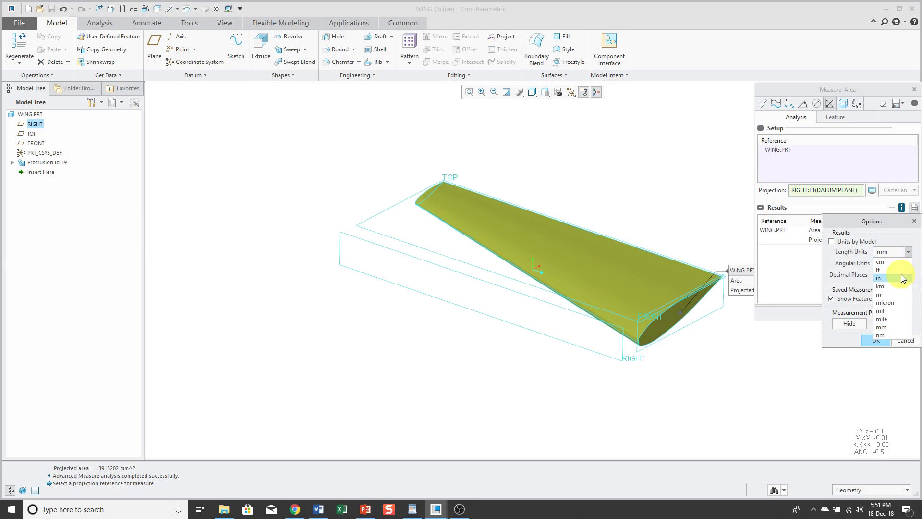
{"action": "left_click", "coordinate": [886, 294]}
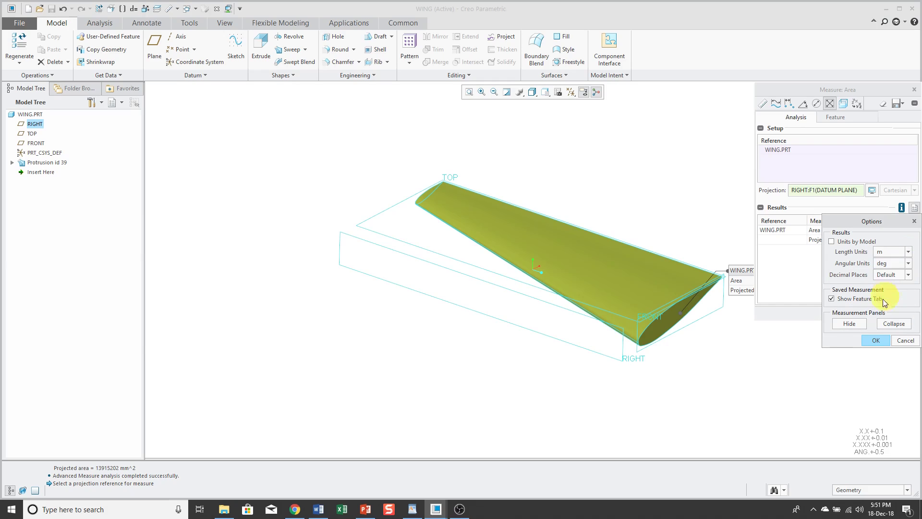
{"action": "left_click", "coordinate": [875, 340]}
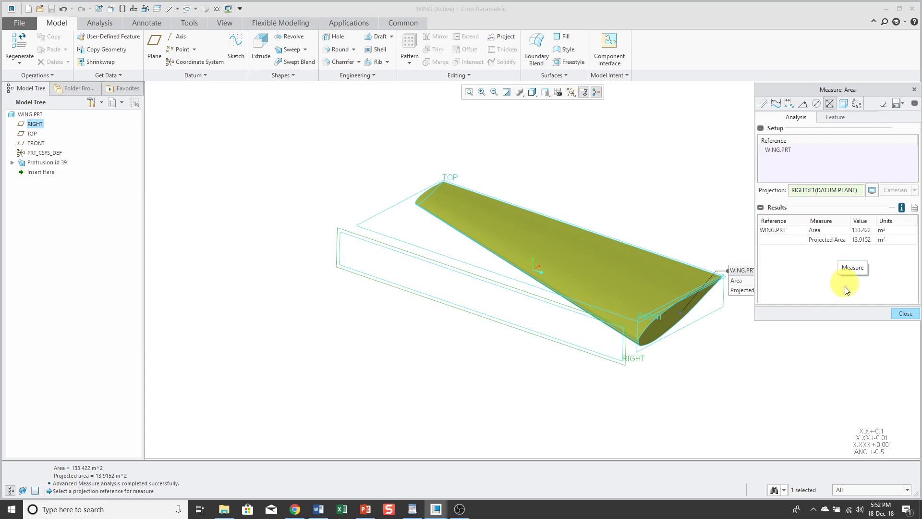
{"action": "left_click", "coordinate": [904, 314]}
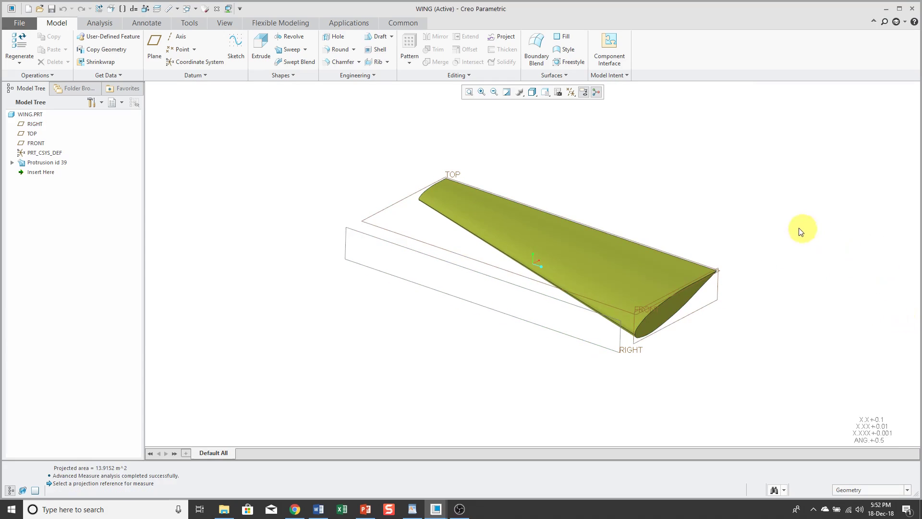
Step: Switch to the 80011903.PRT model and measure the volume of the whole part
{"action": "left_click", "coordinate": [195, 10]}
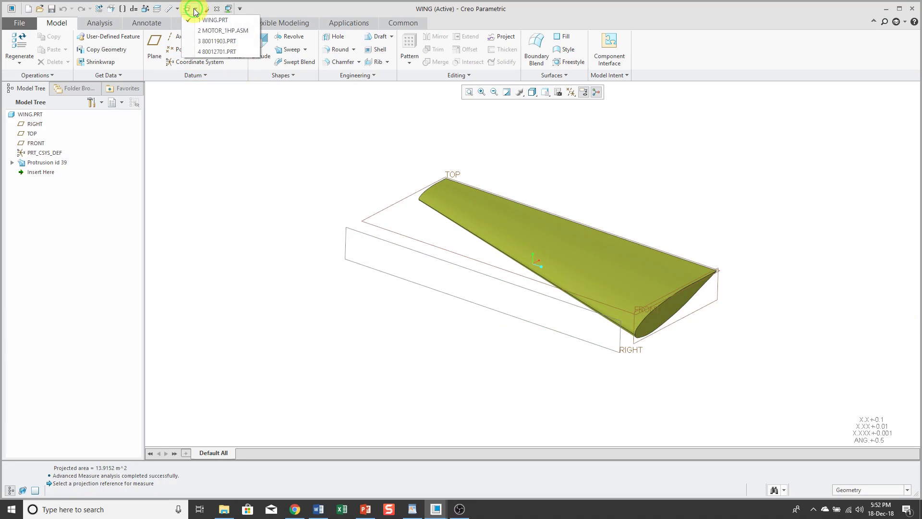
{"action": "left_click", "coordinate": [214, 42]}
{"action": "middle_click_drag", "start_coordinate": [464, 226], "coordinate": [469, 181]}
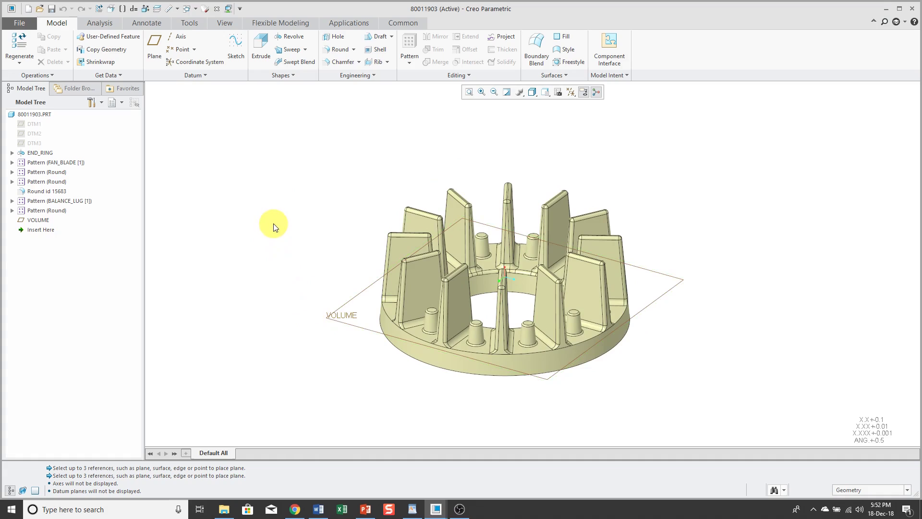
{"action": "left_click", "coordinate": [110, 28]}
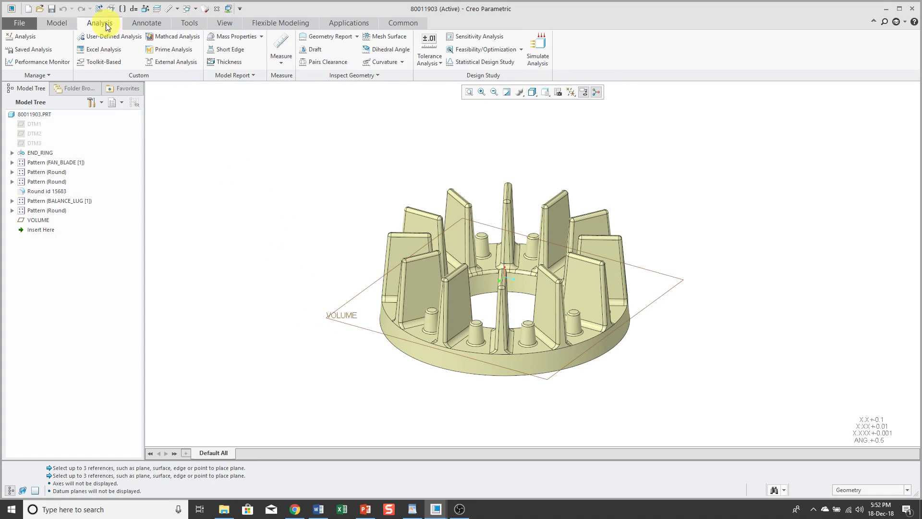
{"action": "left_click", "coordinate": [280, 65]}
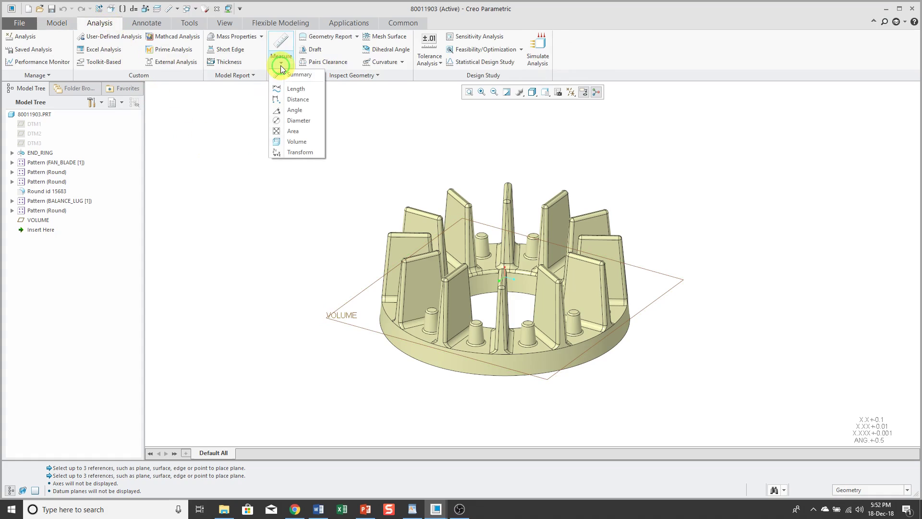
{"action": "left_click", "coordinate": [297, 141]}
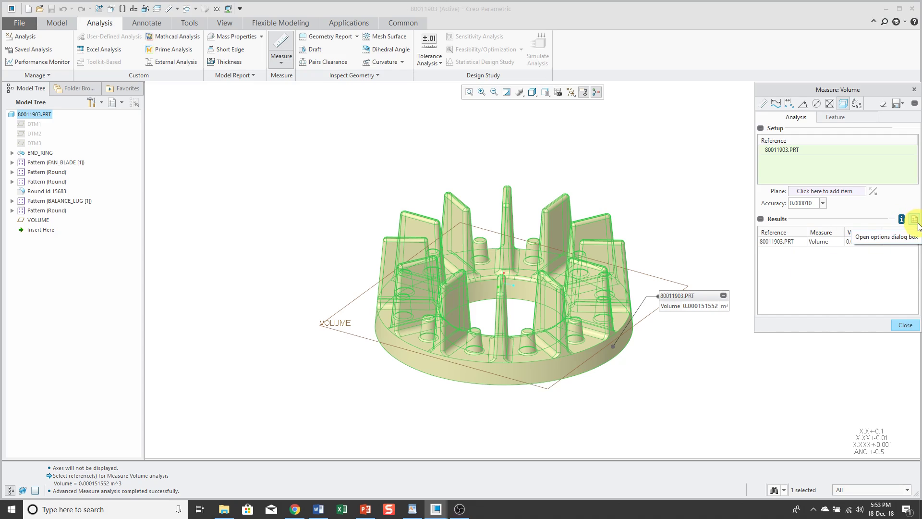
Step: Set the volume measurement's length units to in
{"action": "left_click", "coordinate": [916, 221]}
{"action": "left_click", "coordinate": [909, 265]}
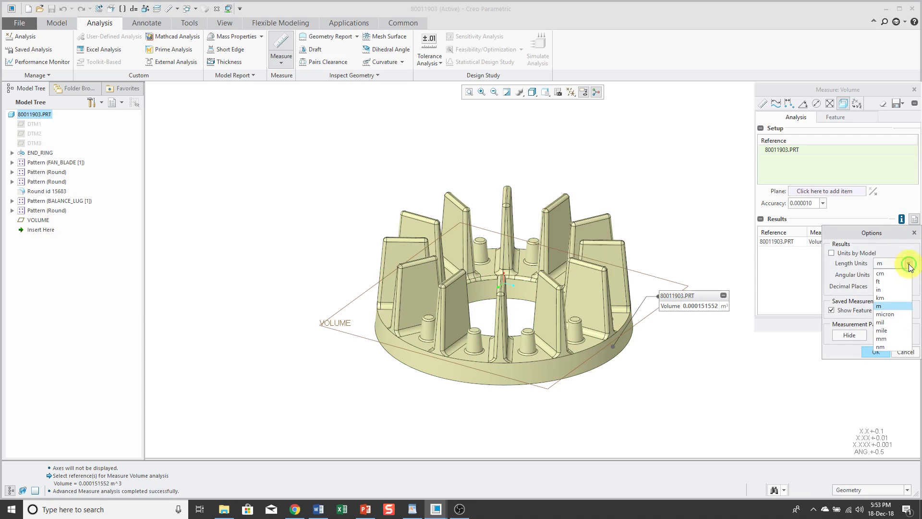
{"action": "left_click", "coordinate": [894, 289]}
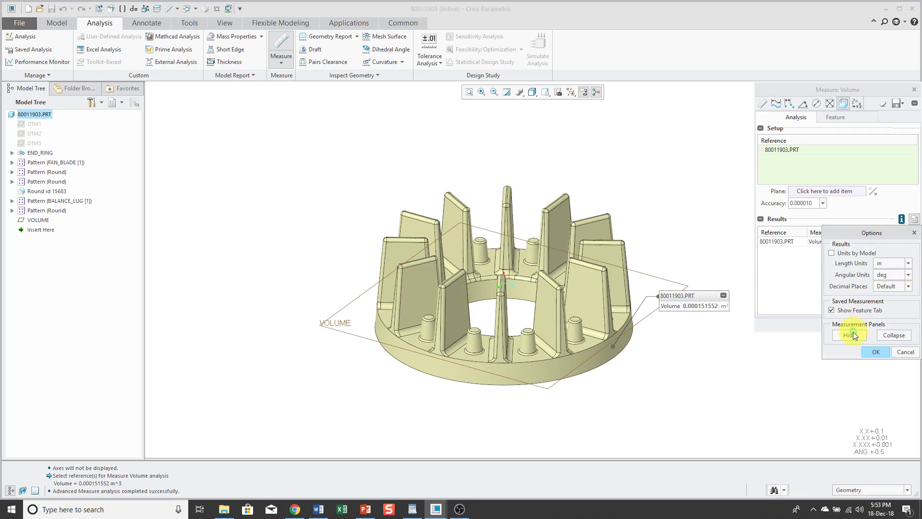
{"action": "left_click", "coordinate": [874, 353]}
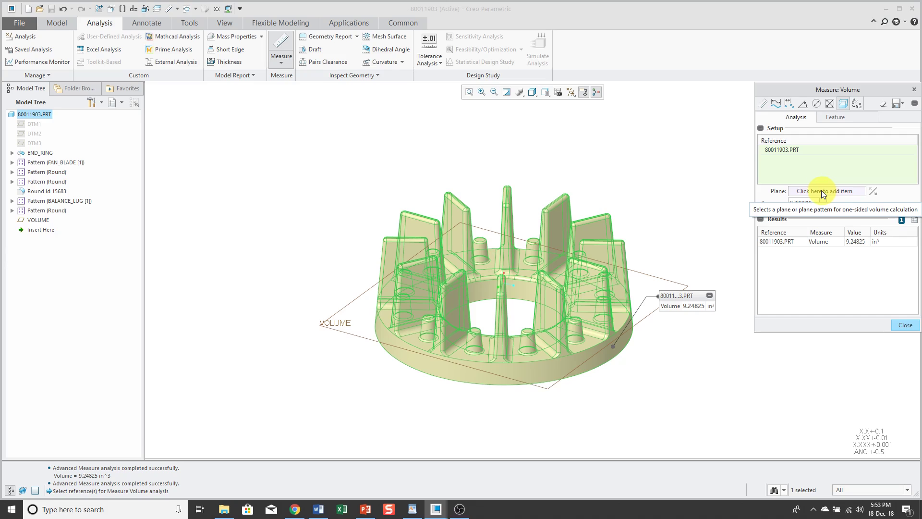
Step: Use the VOLUME datum plane as the cutting plane to measure the part's one-sided volume
{"action": "right_click", "coordinate": [632, 172]}
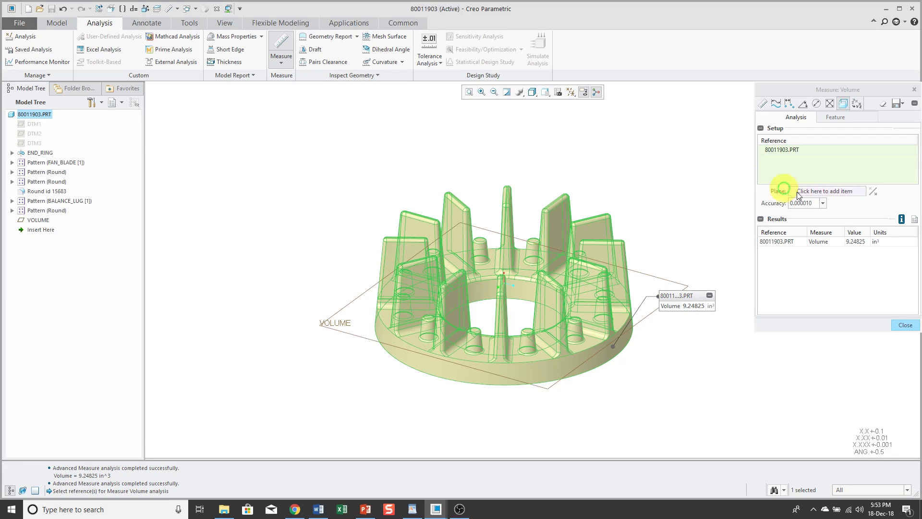
{"action": "left_click", "coordinate": [813, 191]}
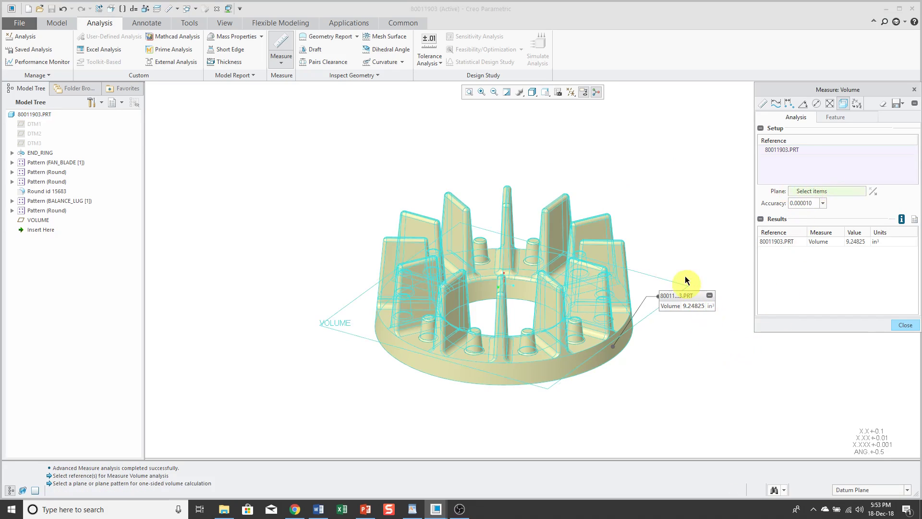
{"action": "left_click", "coordinate": [314, 324]}
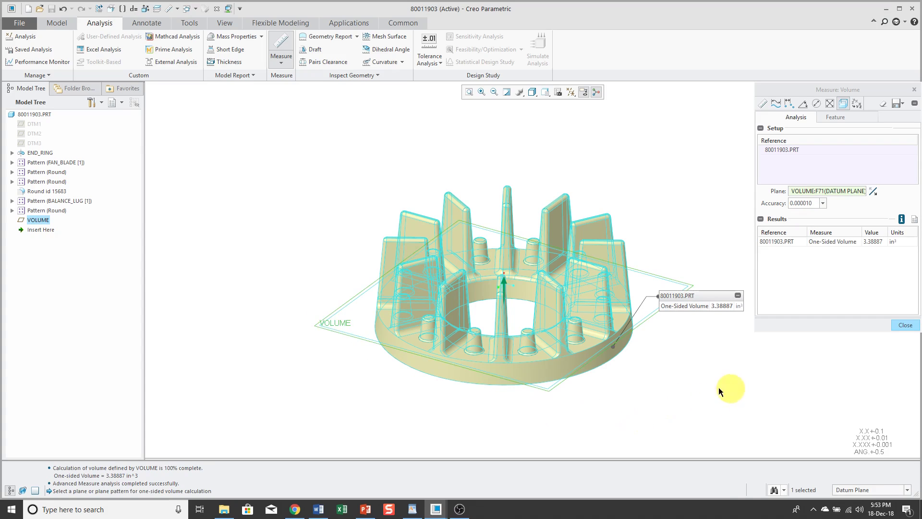
{"action": "mouse_move", "coordinate": [685, 371]}
{"action": "middle_mouse_down"}
{"action": "mouse_move", "coordinate": [669, 355]}
{"action": "mouse_move", "coordinate": [672, 364]}
{"action": "middle_mouse_up"}
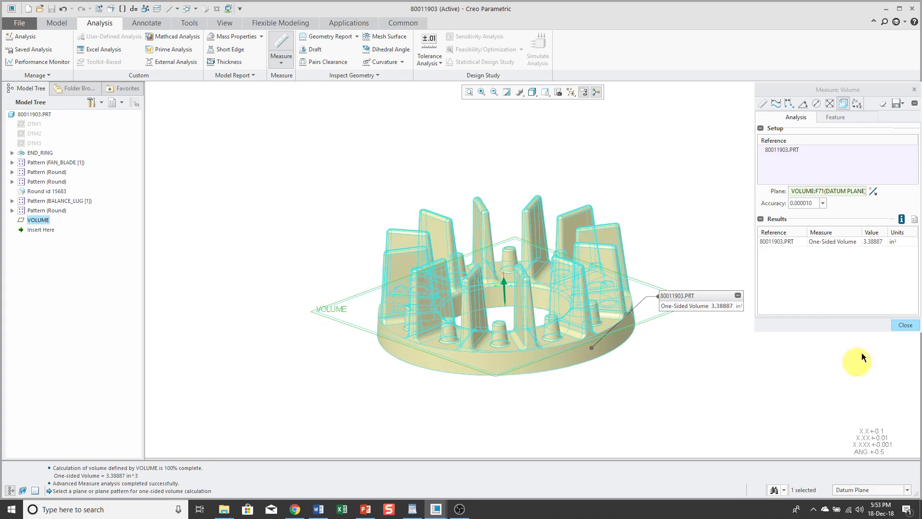
Step: Measure the volume on the opposite side of the VOLUME plane, restore the original side and close the measurement
{"action": "left_click", "coordinate": [873, 192]}
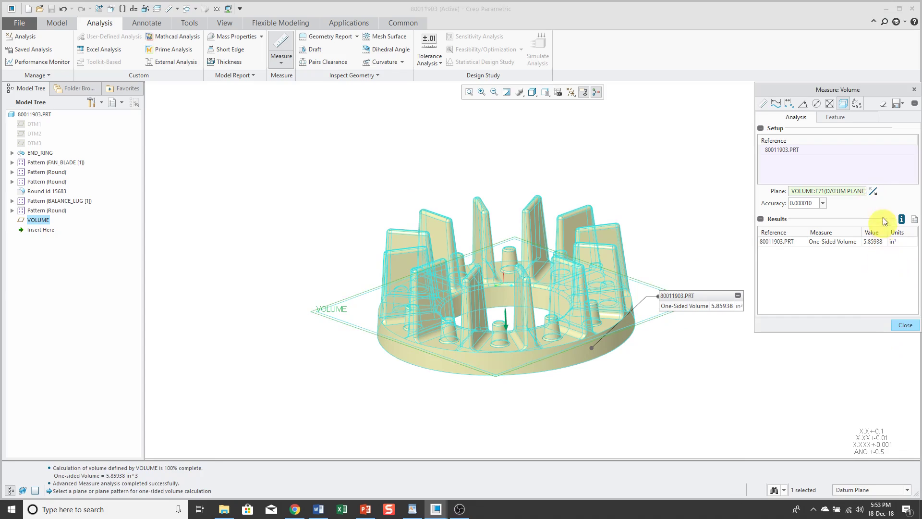
{"action": "left_click", "coordinate": [876, 193]}
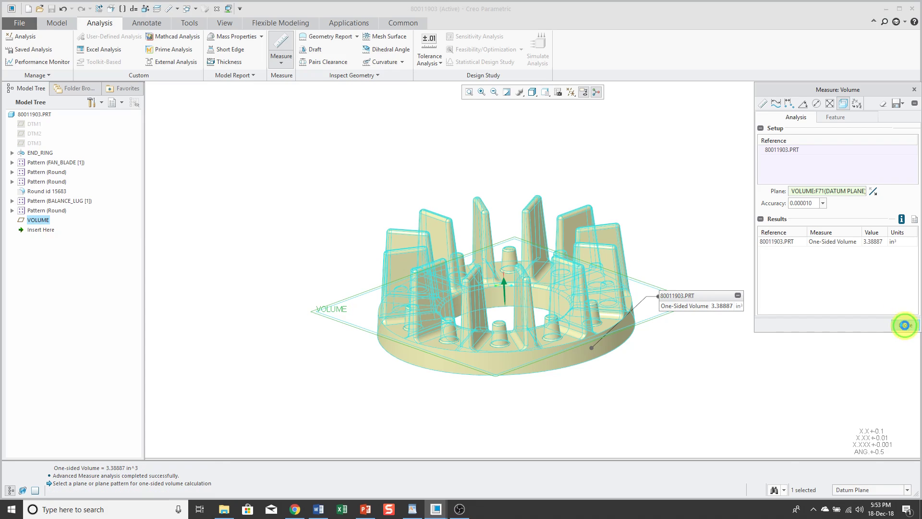
{"action": "left_click", "coordinate": [905, 326]}
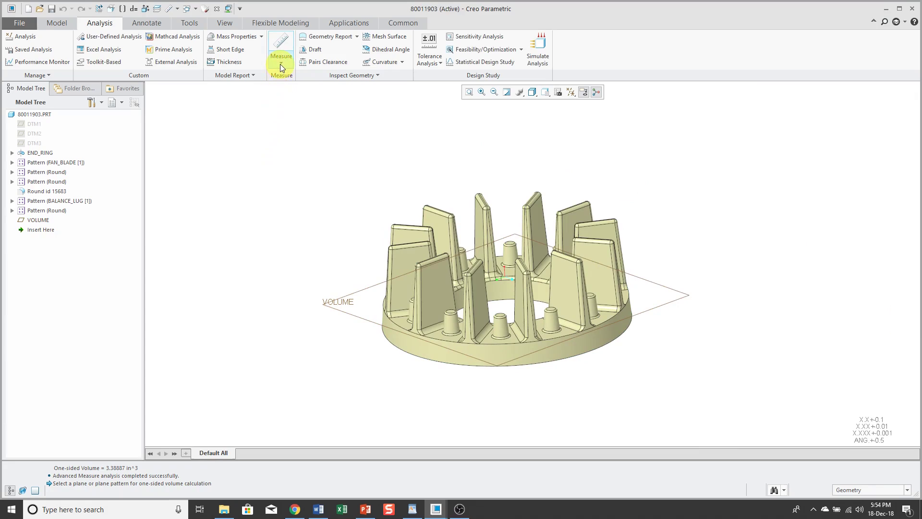
Step: Switch to the MOTOR_1HP.ASM assembly, turn off the datum plane display and turn on the coordinate system display
{"action": "left_click", "coordinate": [281, 64]}
{"action": "left_click", "coordinate": [201, 138]}
{"action": "left_click", "coordinate": [186, 12]}
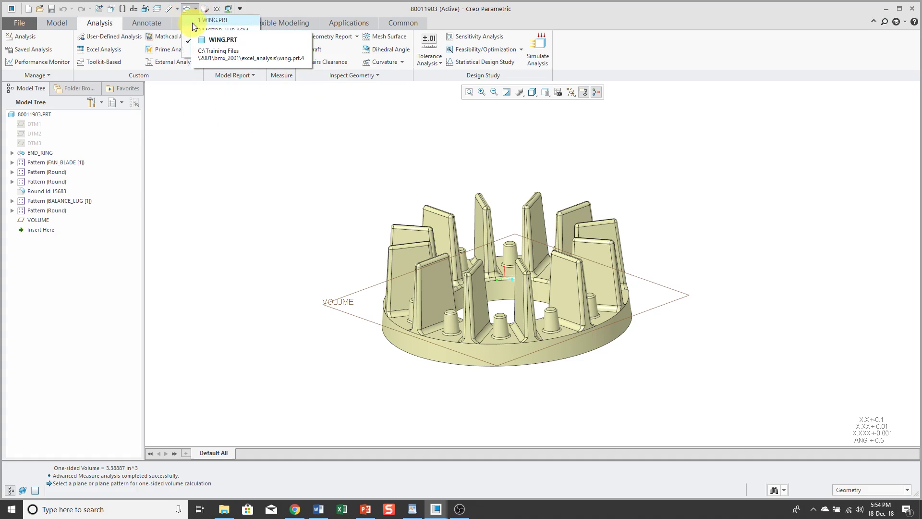
{"action": "left_click", "coordinate": [218, 31]}
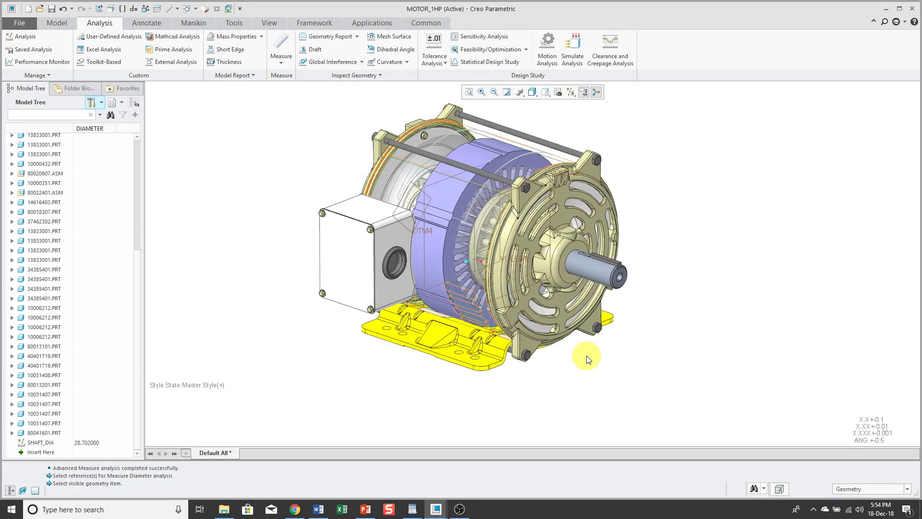
{"action": "left_click", "coordinate": [570, 92]}
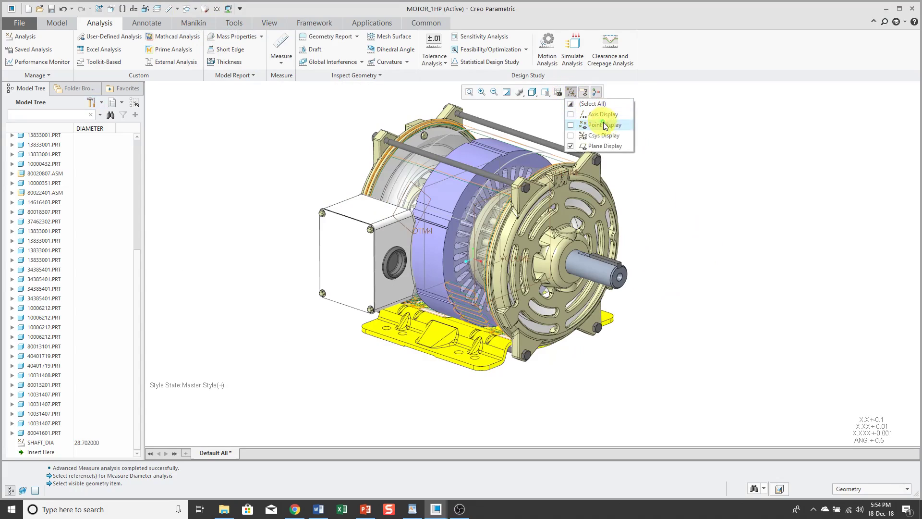
{"action": "left_click", "coordinate": [615, 146]}
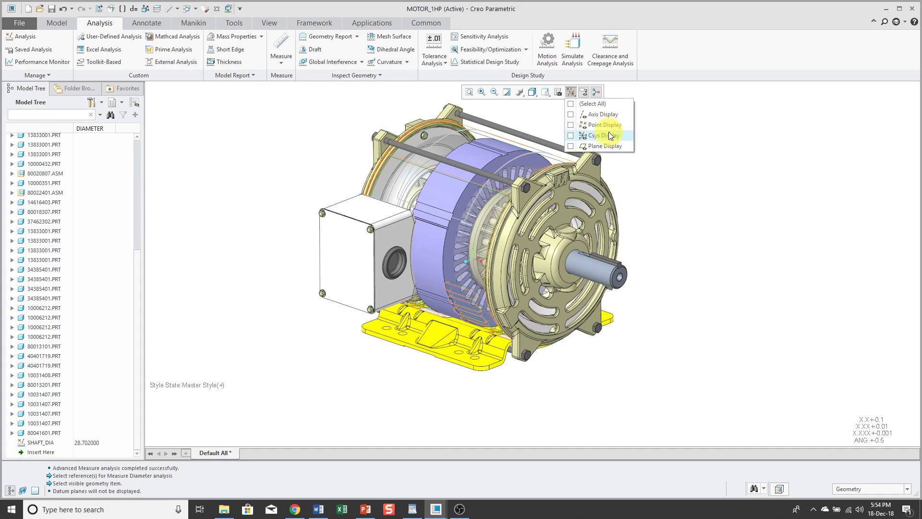
{"action": "left_click", "coordinate": [611, 137]}
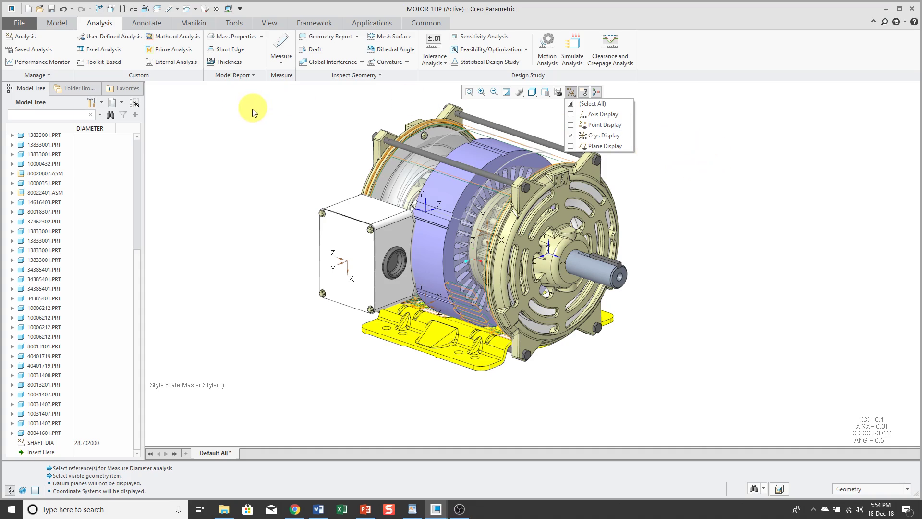
Step: Start a Transform measurement on the motor assembly and turn on the coordinate system name tags
{"action": "left_click", "coordinate": [280, 68]}
{"action": "left_click", "coordinate": [281, 66]}
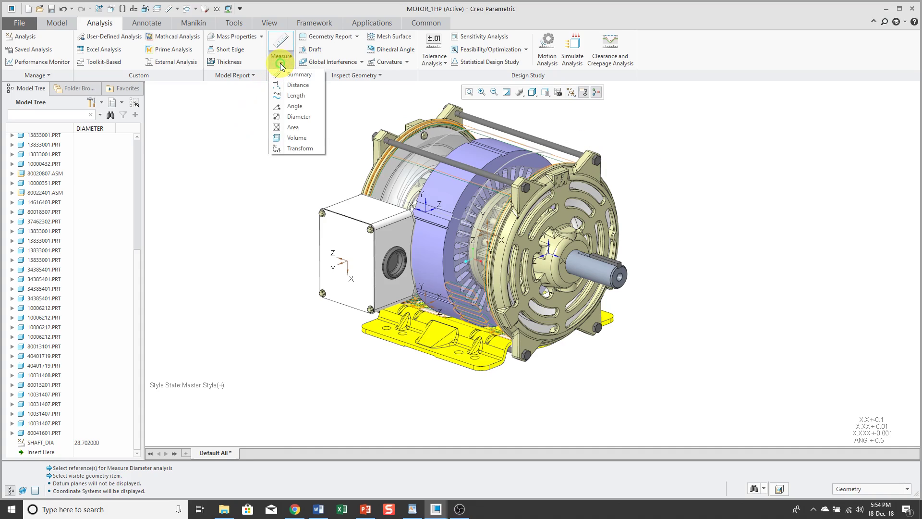
{"action": "left_click", "coordinate": [303, 149]}
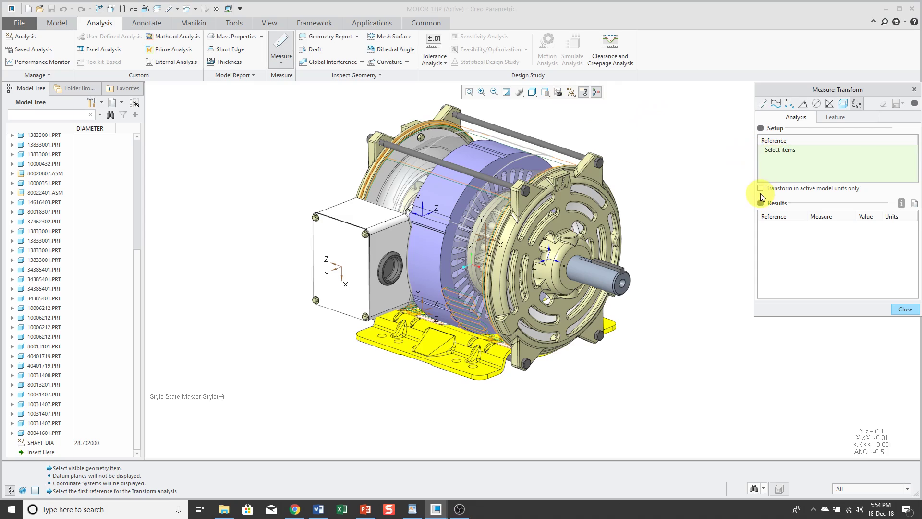
{"action": "left_click", "coordinate": [878, 489]}
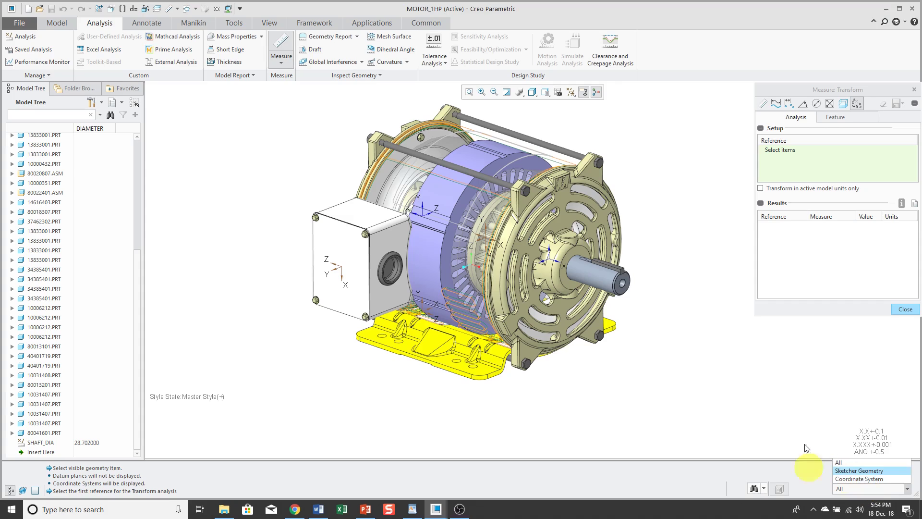
{"action": "left_click", "coordinate": [774, 388]}
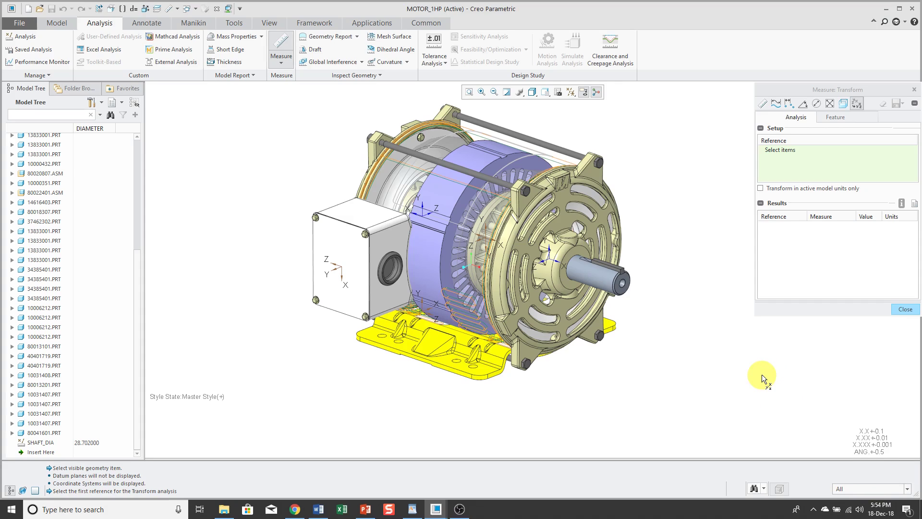
{"action": "left_click", "coordinate": [275, 25]}
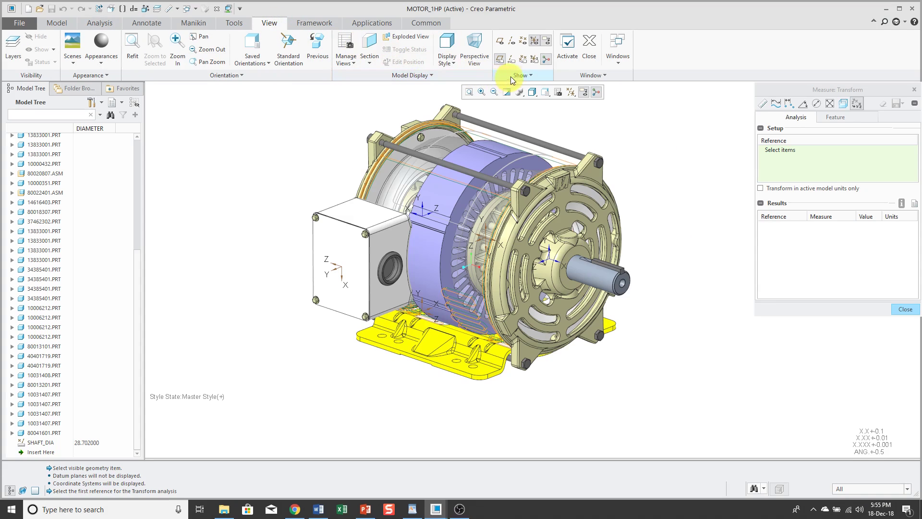
{"action": "left_click", "coordinate": [536, 64]}
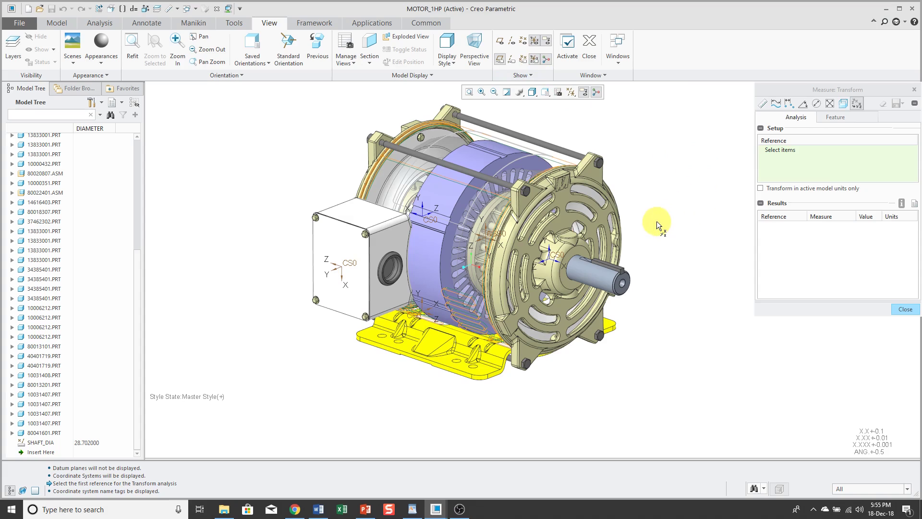
Step: Measure the transform from CS0 of 80012701 to CS0 of 80013201 and enlarge the measurement window
{"action": "left_click", "coordinate": [559, 257]}
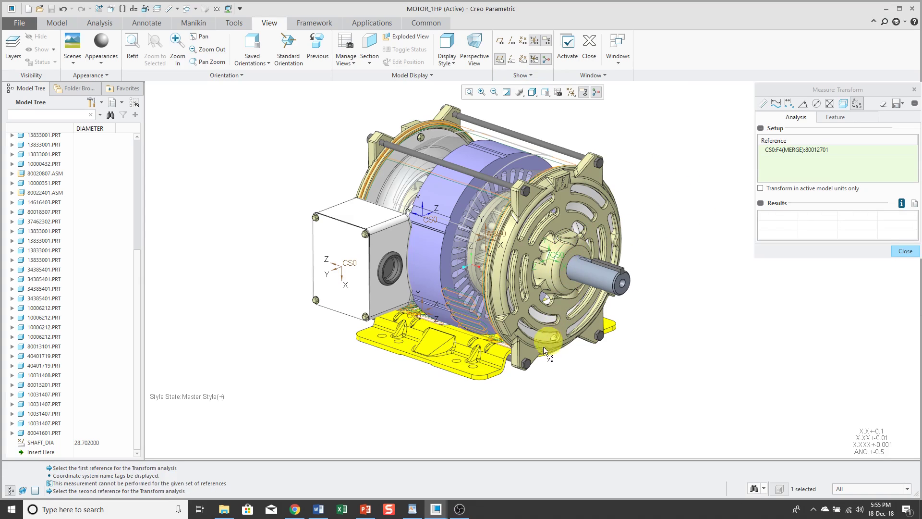
{"action": "left_click", "coordinate": [353, 268]}
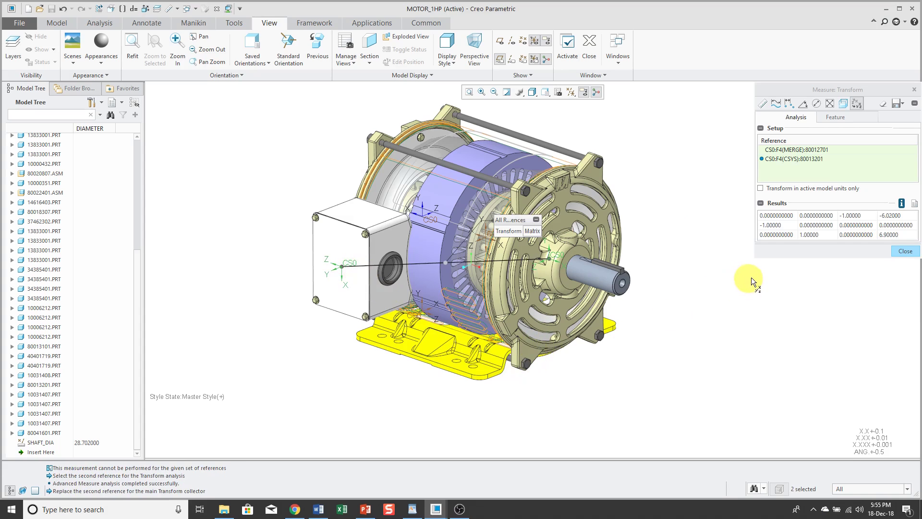
{"action": "left_click_drag", "start_coordinate": [753, 255], "coordinate": [657, 333]}
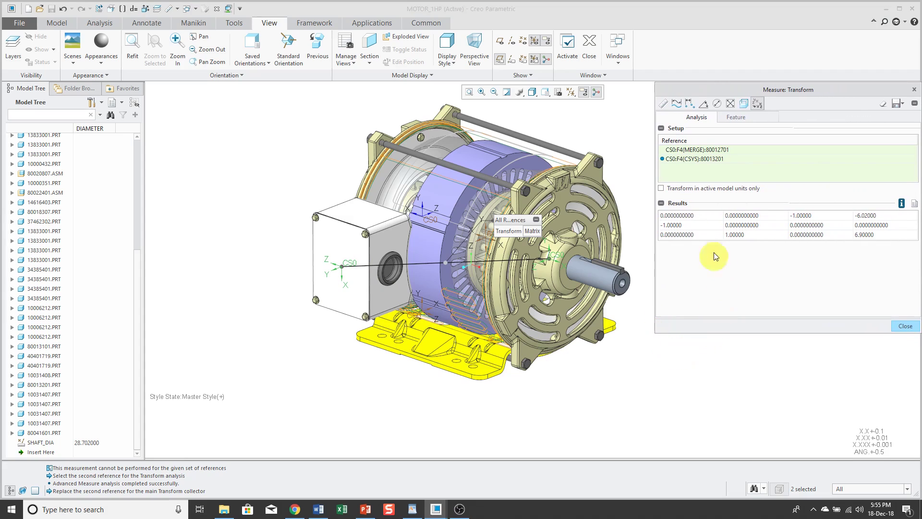